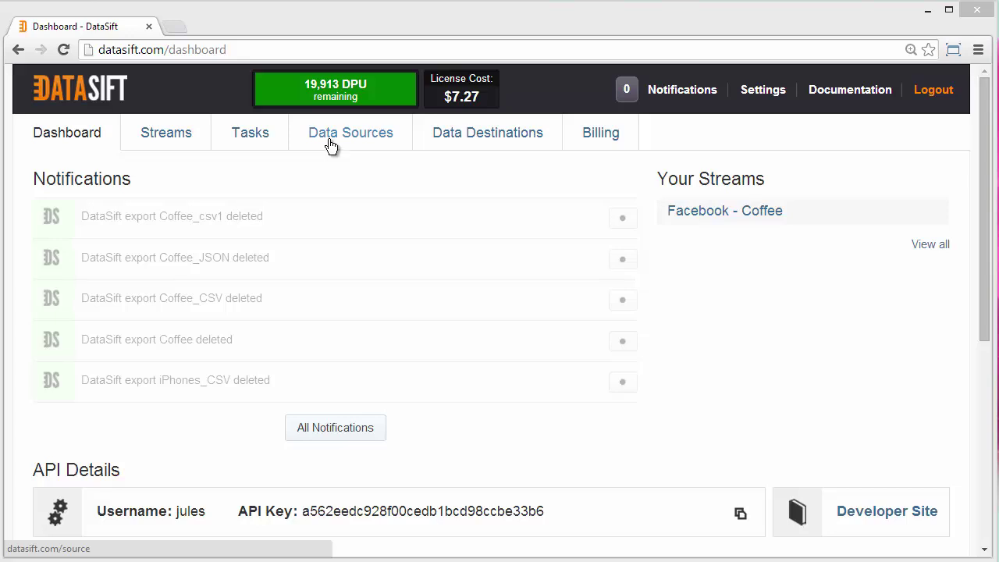
- Open the DailyMotion data source's details and highlight its $4.00 per 1,000 price
left_click(344, 139)
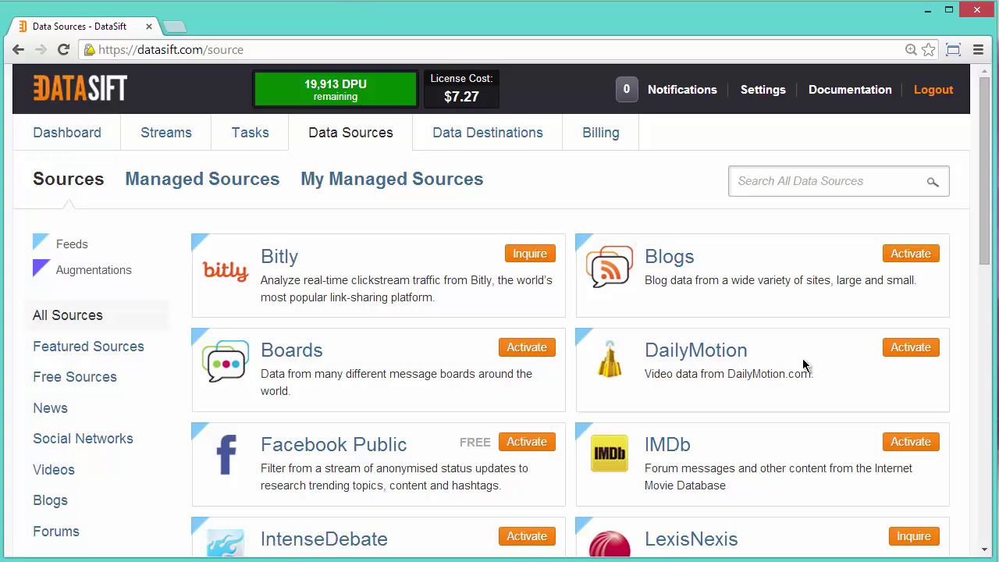
left_click(717, 353)
left_click_drag(812, 368, 924, 370)
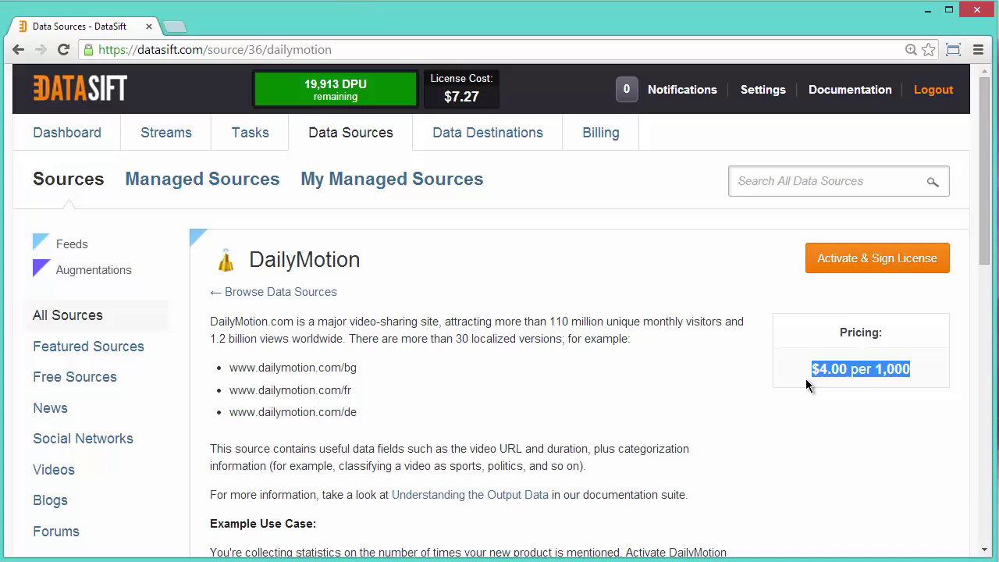
- Filter the catalogue to free sources and begin activating Facebook Public
left_click(102, 382)
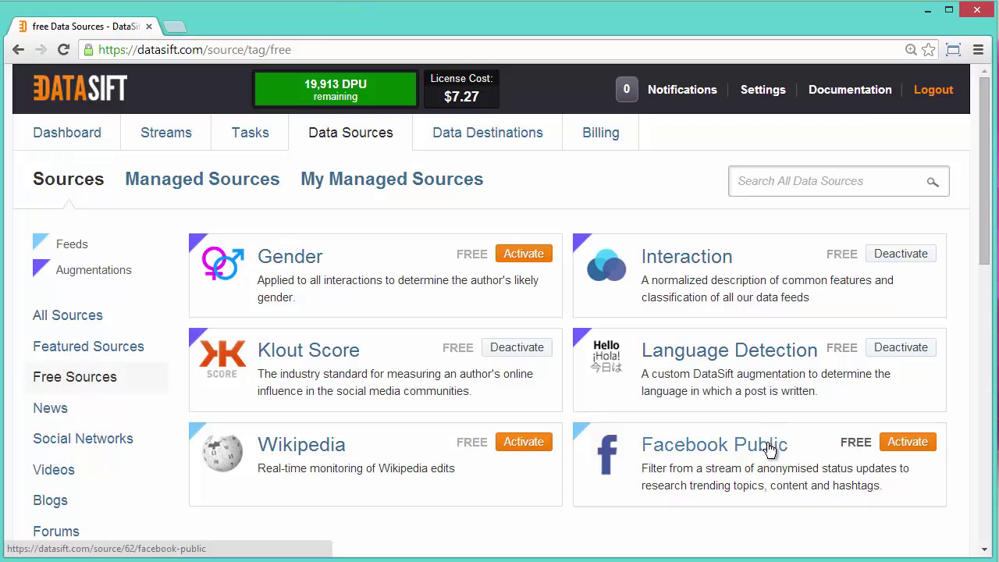
left_click(898, 443)
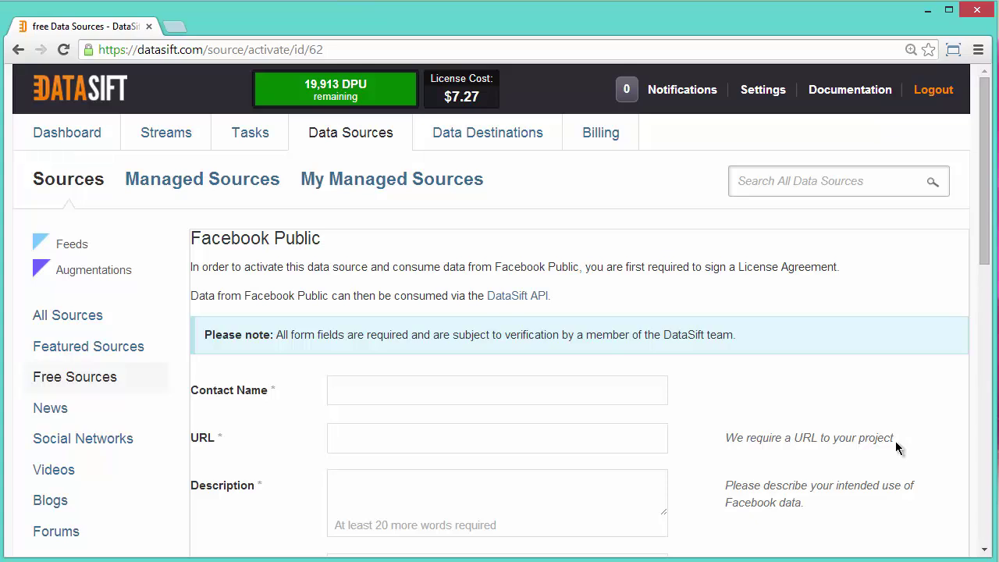
left_click(432, 394)
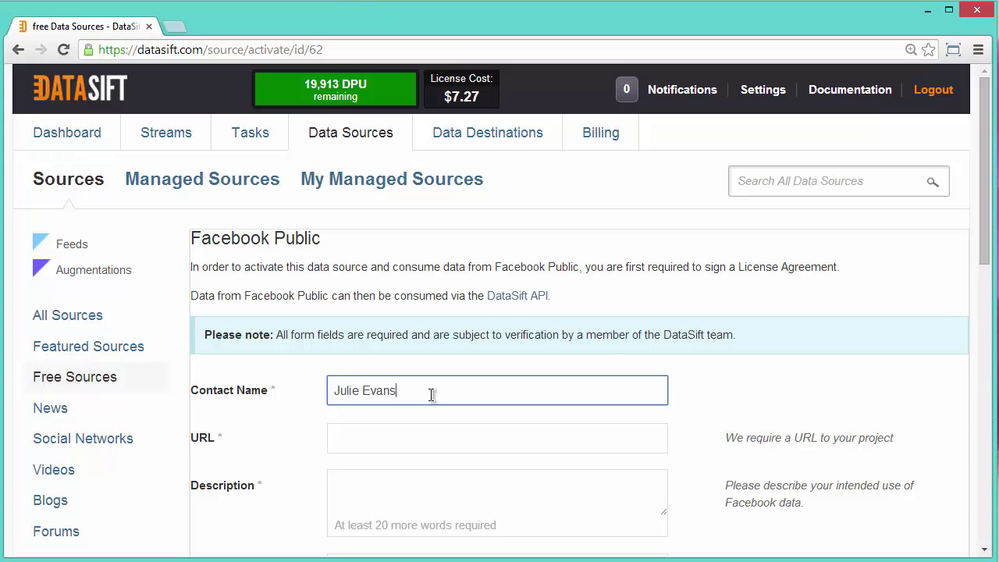
key("Tab")
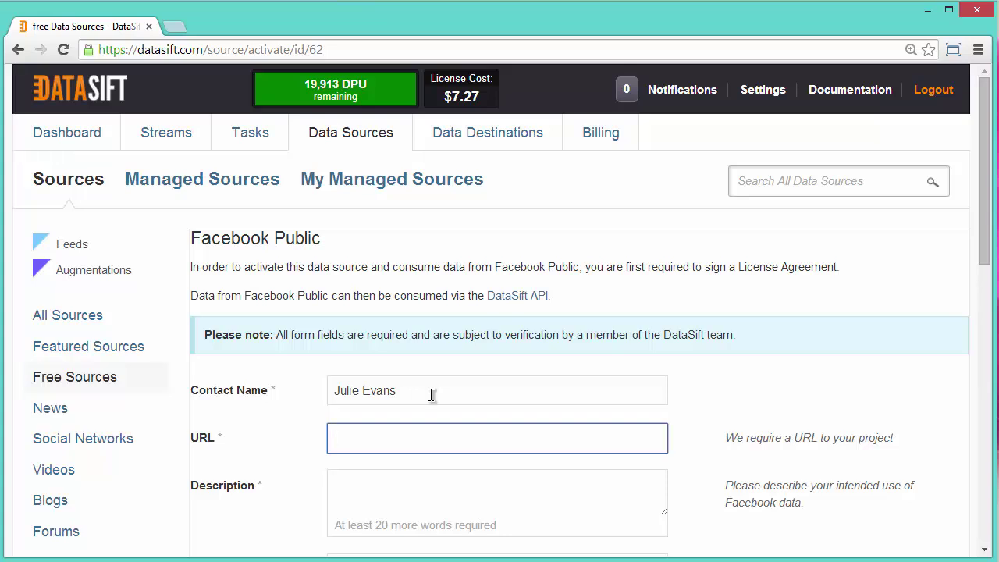
type("http://datasift.com")
- Enter 'This account is required for training purposes.' as the description, repeated three times
key("Tab")
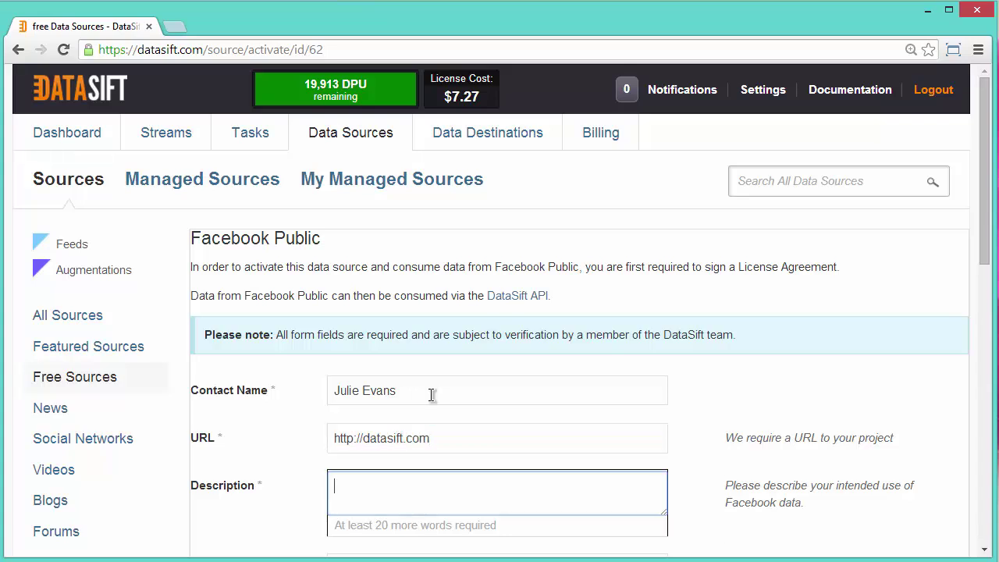
type("This")
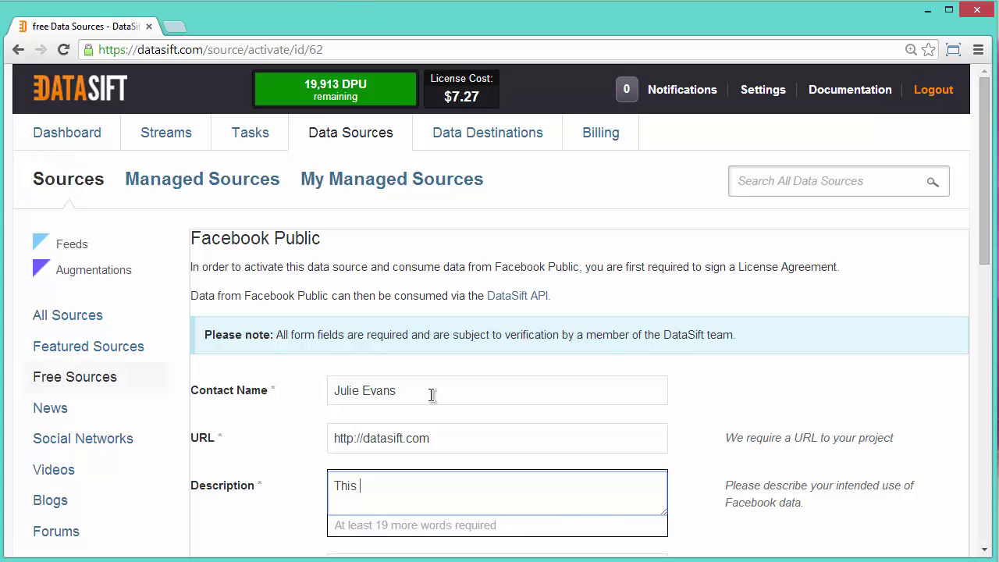
type(" account is required for tr")
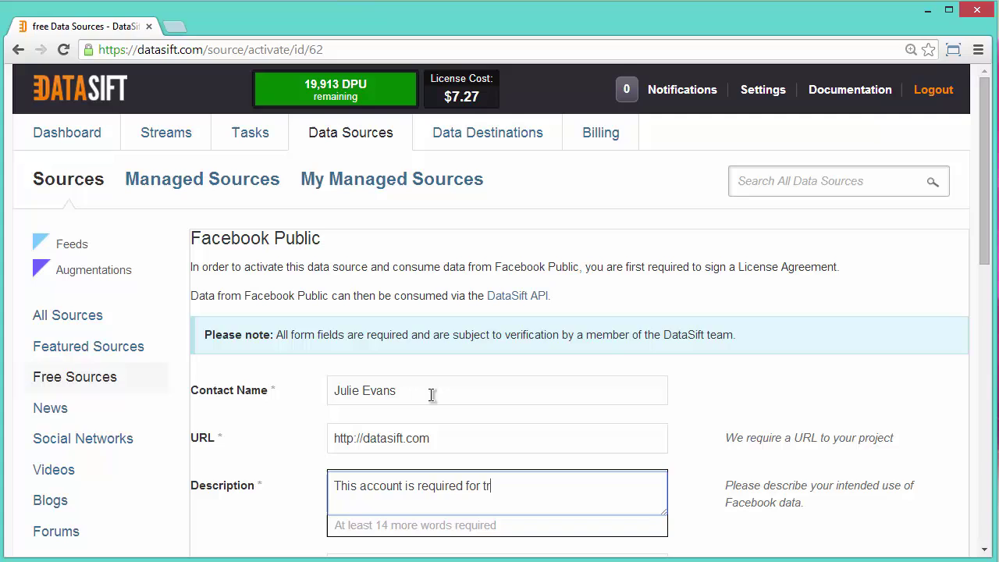
type("aining purposes")
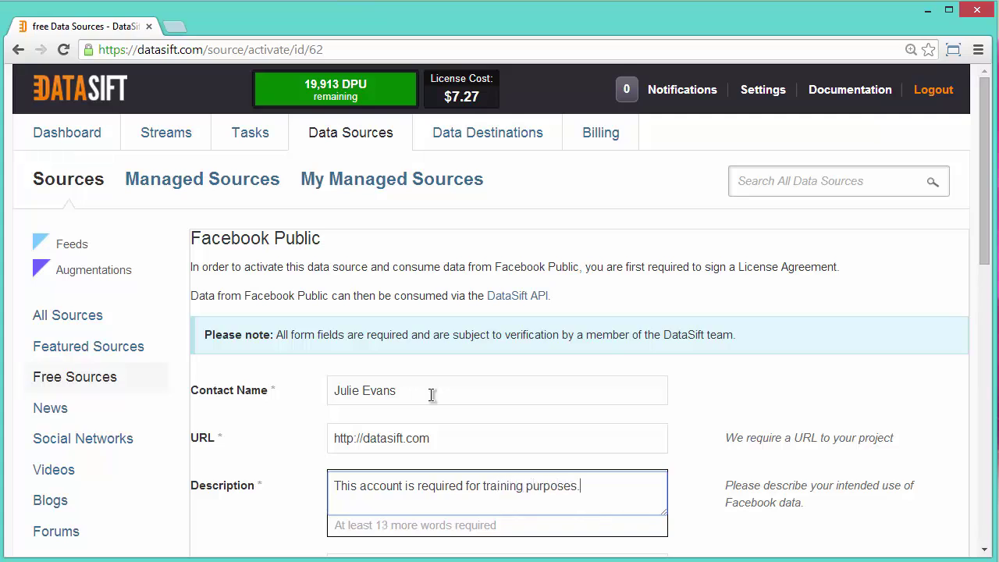
type(".")
left_click_drag(591, 488, 335, 495)
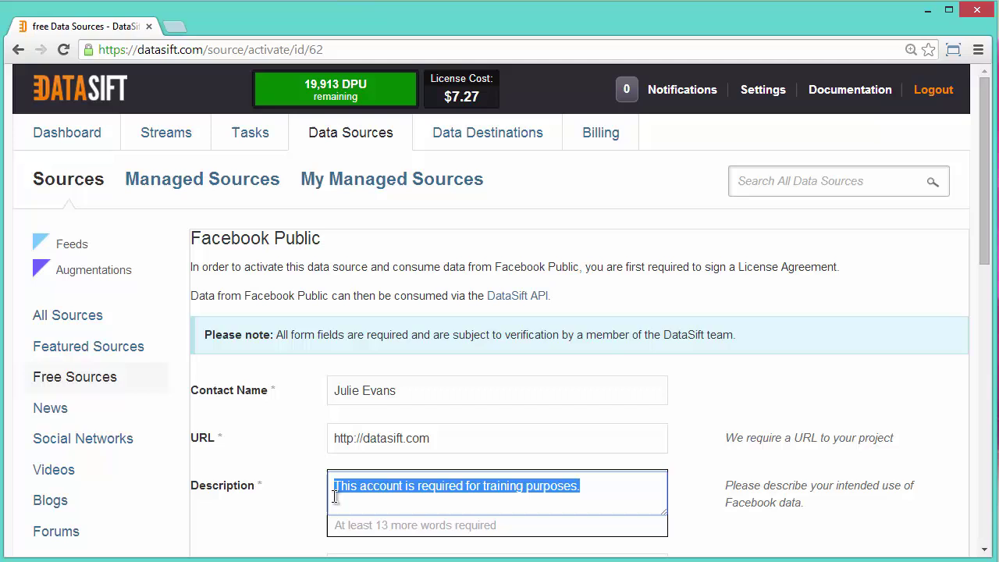
key("ctrl+c")
left_click(600, 485)
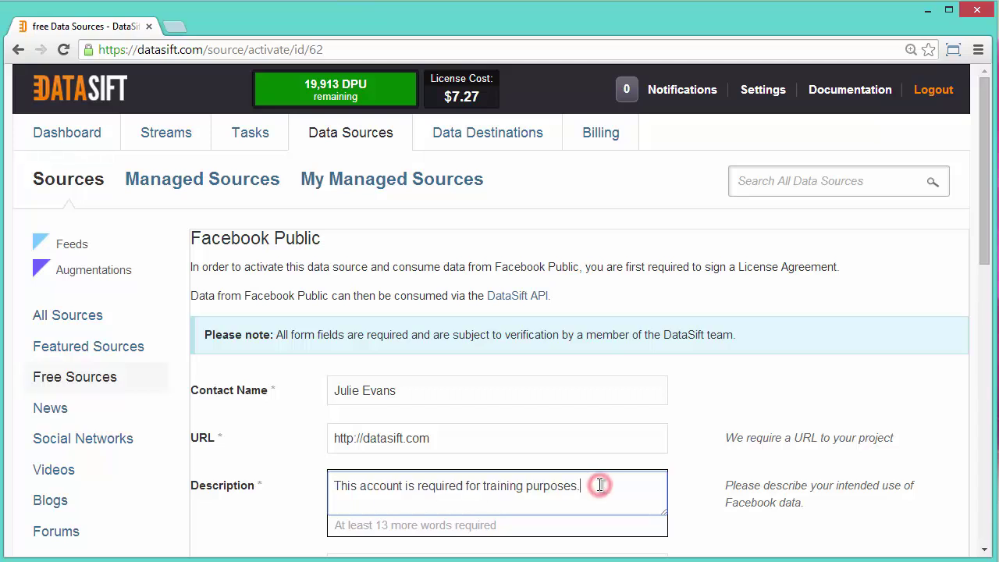
key("ctrl+v")
key("ctrl+v")
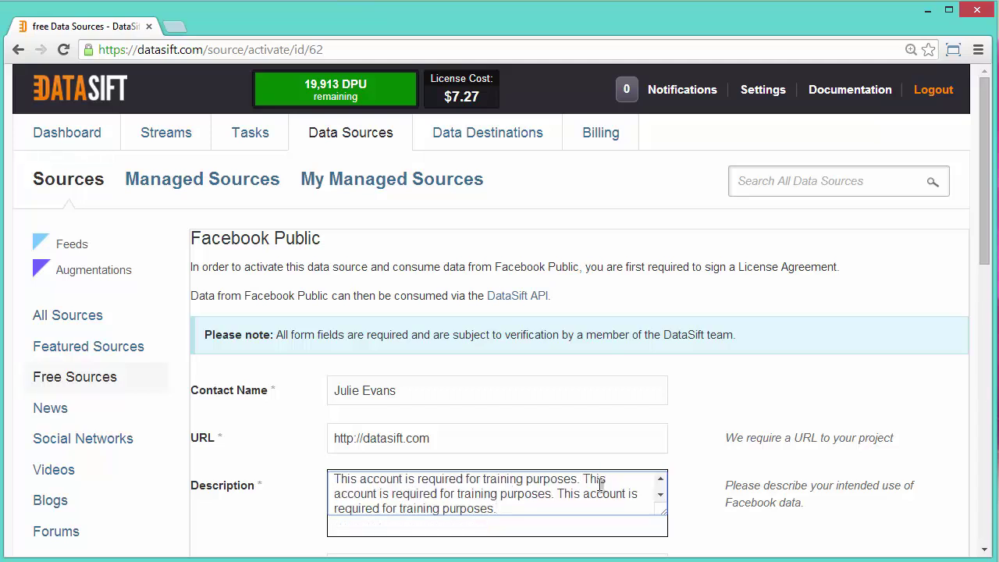
- Set the category to Business Intelligence and the company size to 201 - 500
scroll(727, 515, "down", 1)
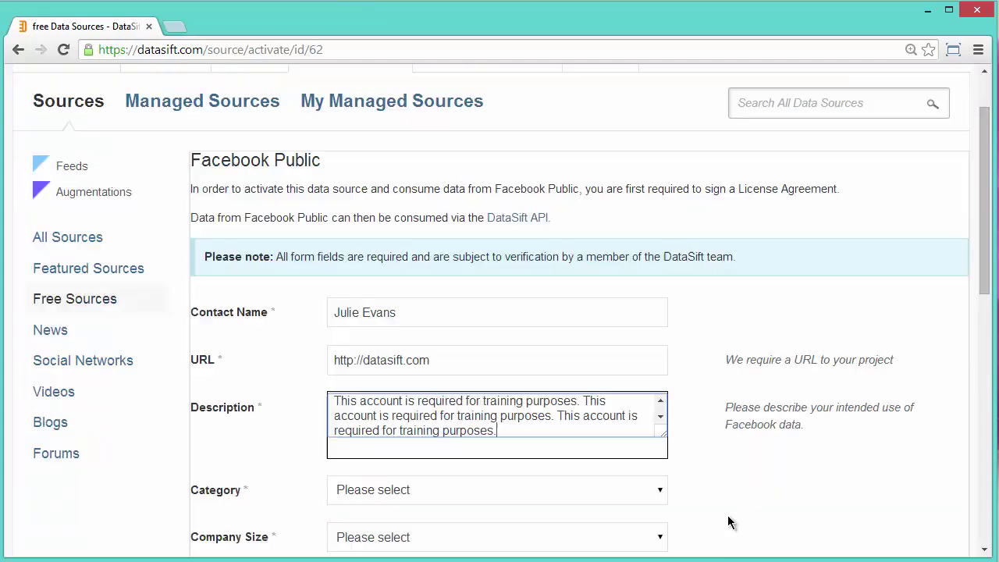
scroll(727, 521, "down", 1)
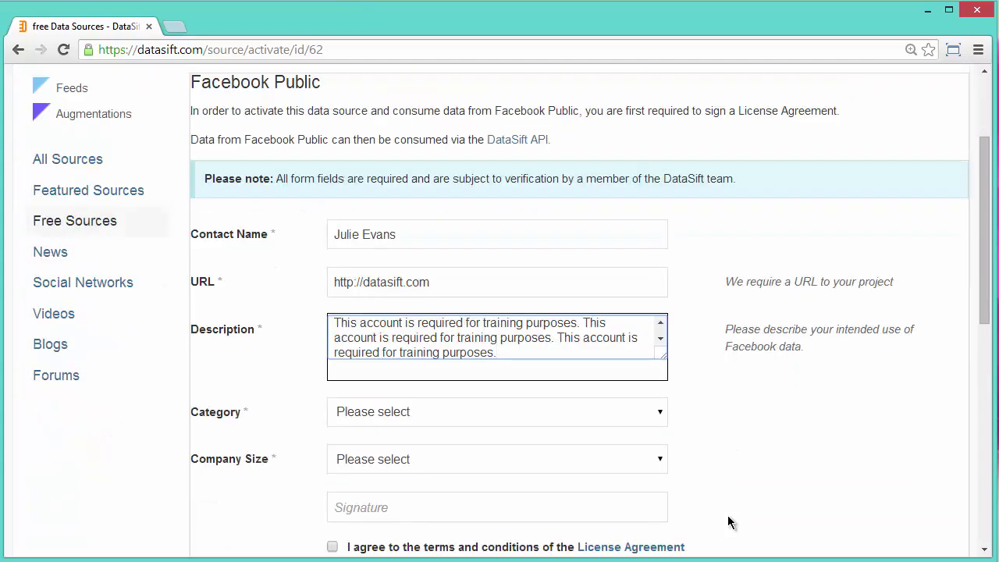
left_click(659, 414)
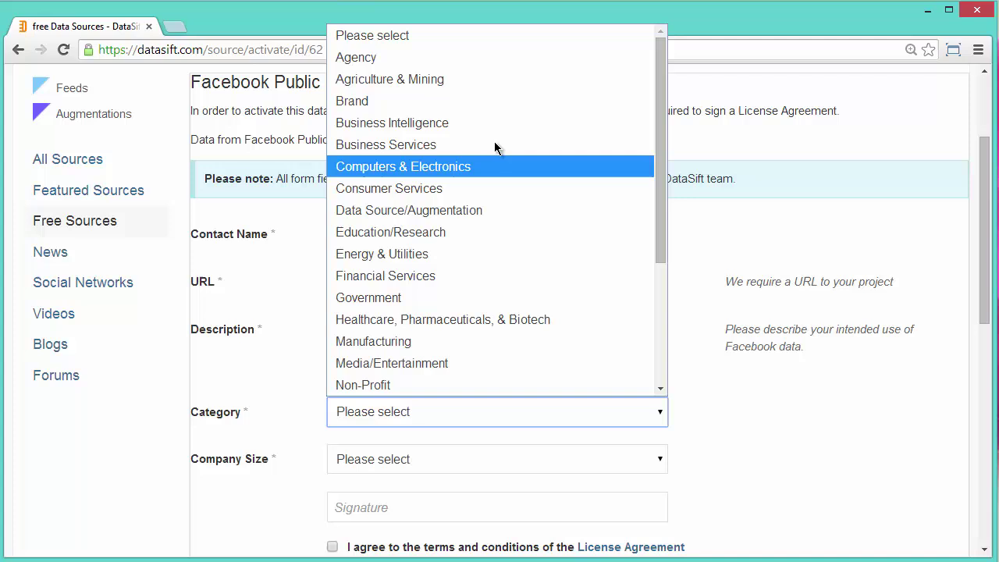
left_click(457, 122)
left_click(656, 459)
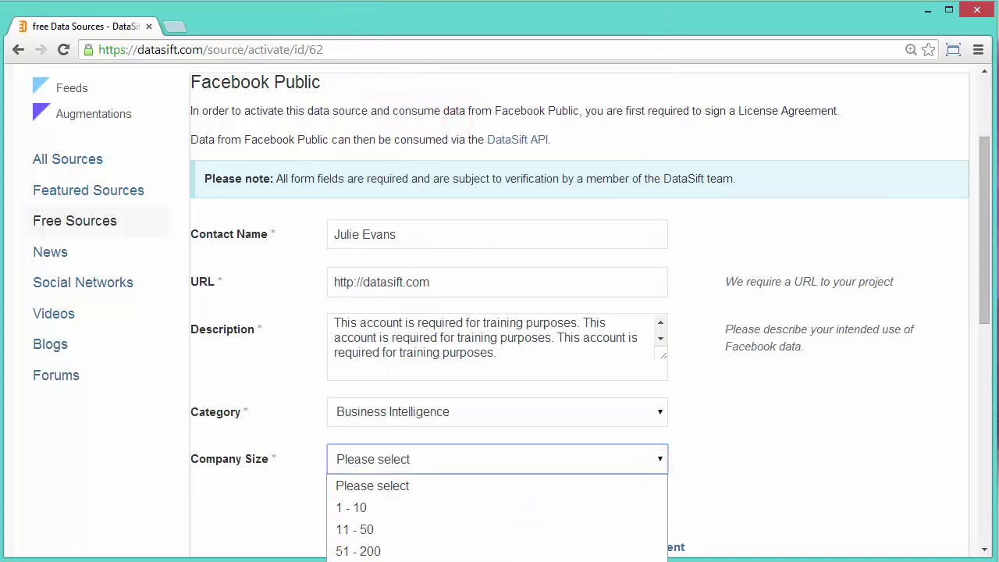
left_click(359, 559)
- Sign the form with the contact's full name and accept the license terms
left_click(395, 509)
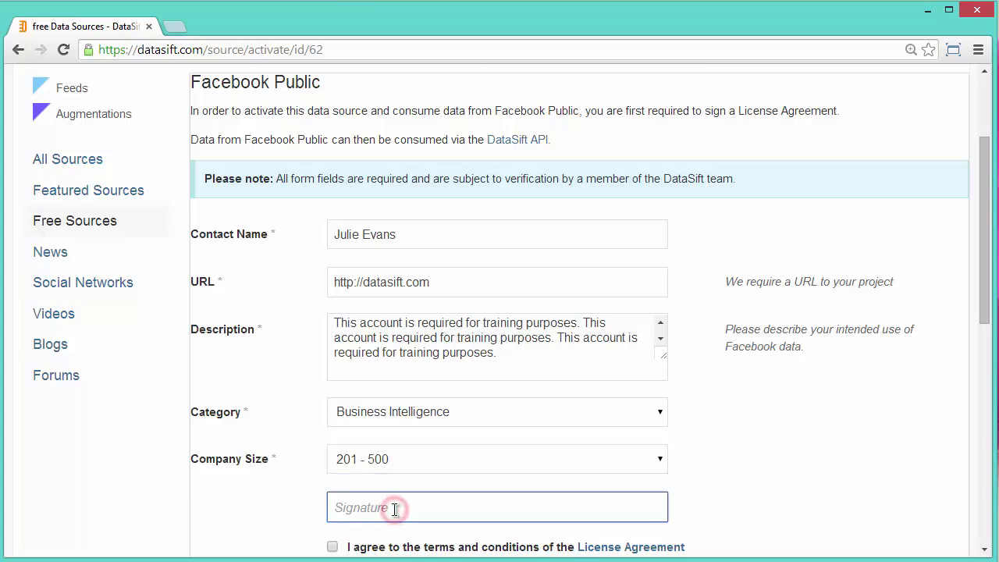
scroll(793, 447, "down", 2)
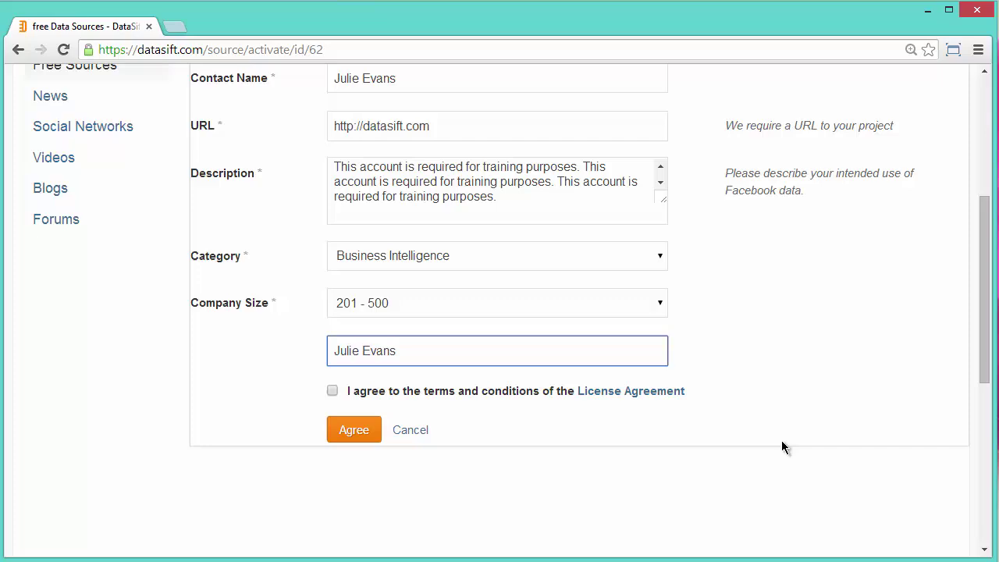
left_click(331, 393)
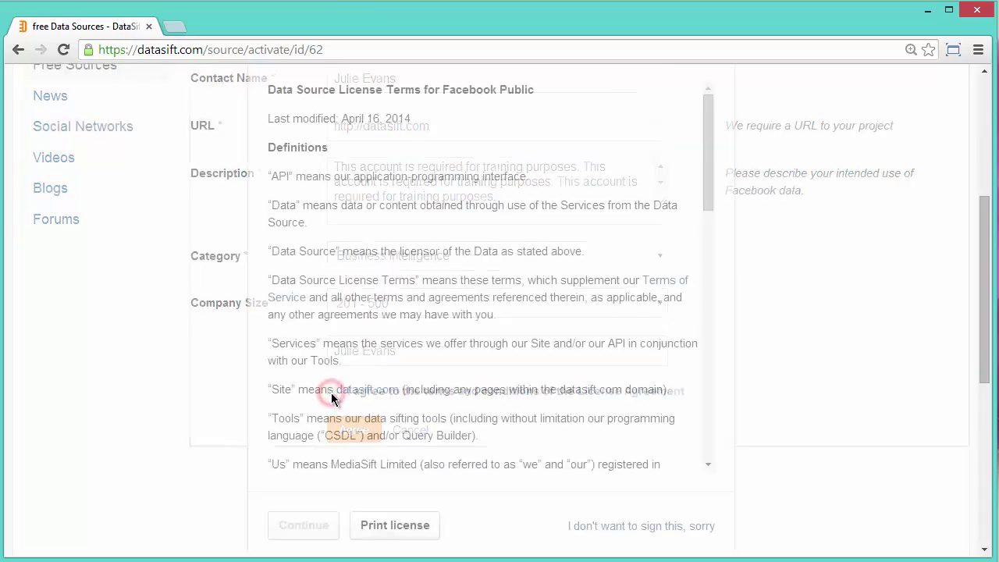
left_click_drag(708, 186, 708, 398)
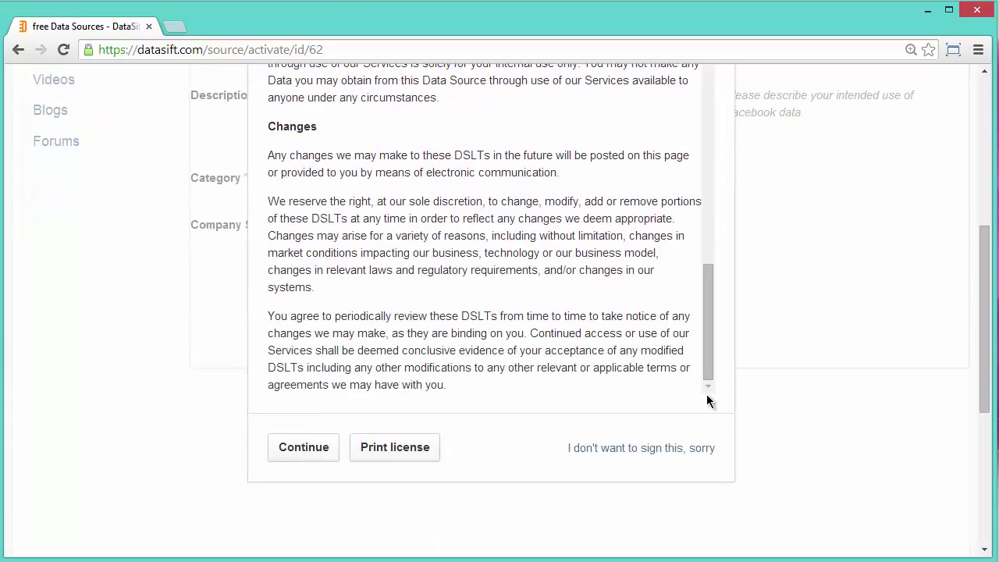
left_click(297, 447)
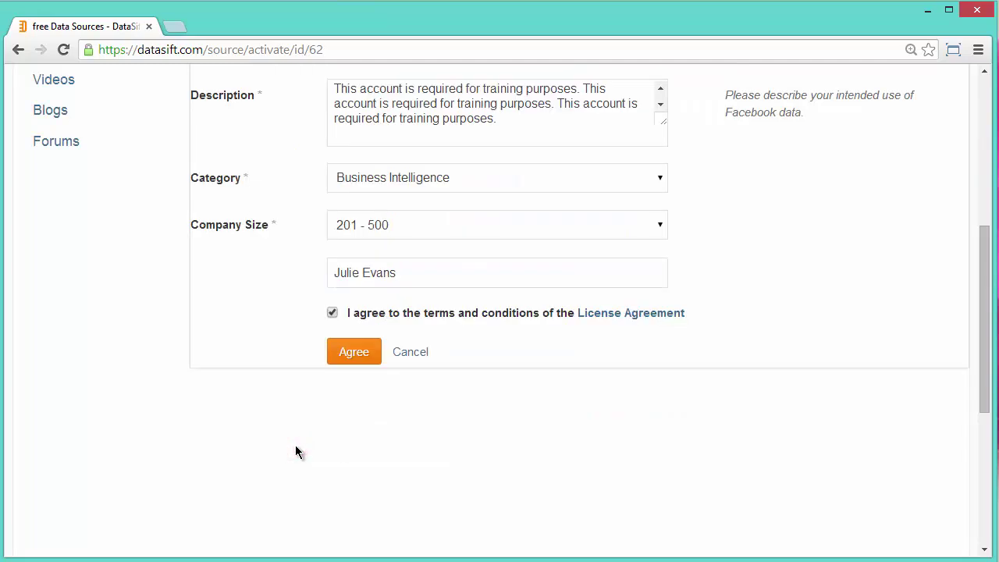
- Activate Facebook Public, then open its details page from the Free Sources list
left_click(352, 353)
scroll(487, 305, "up", 5)
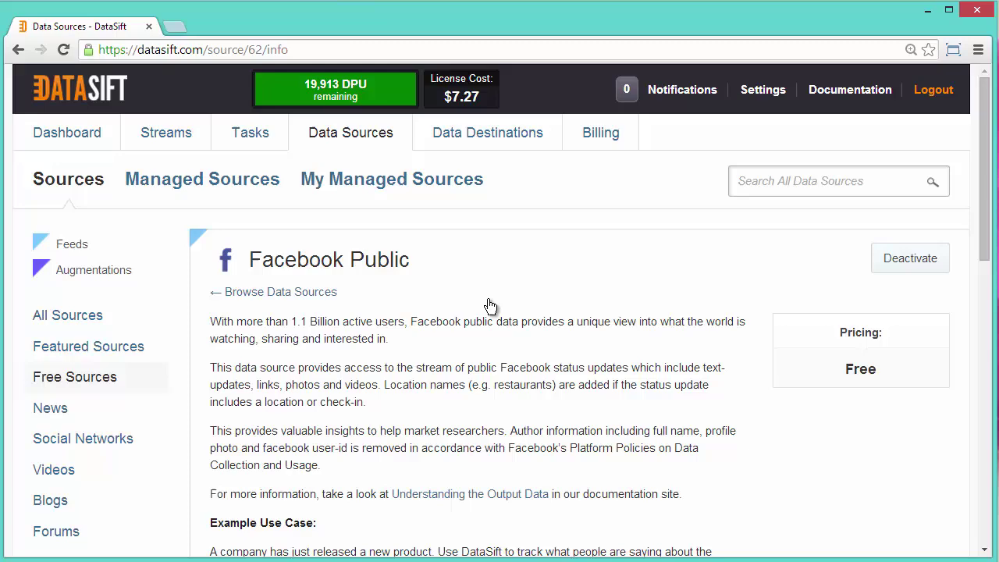
left_click(96, 380)
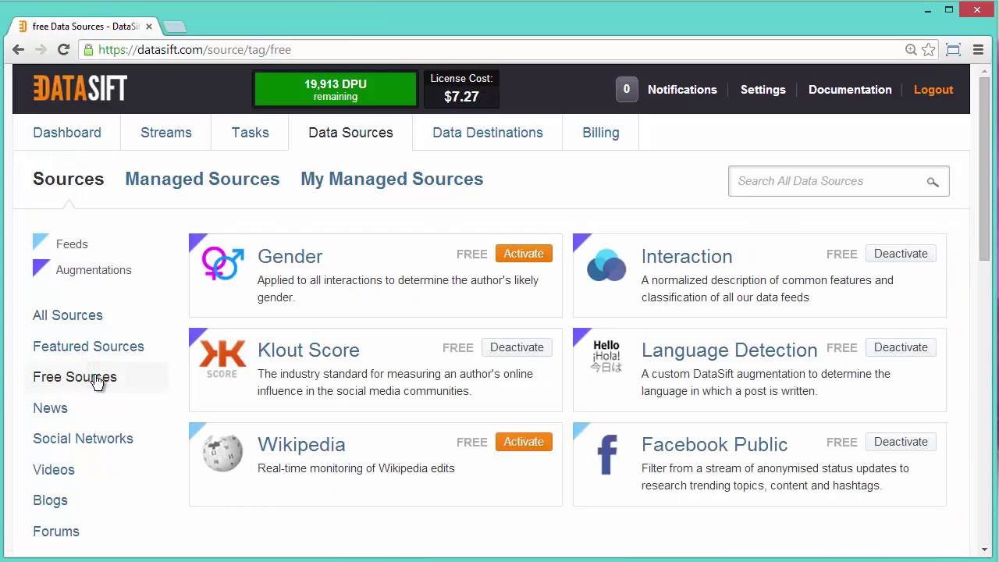
left_click(723, 449)
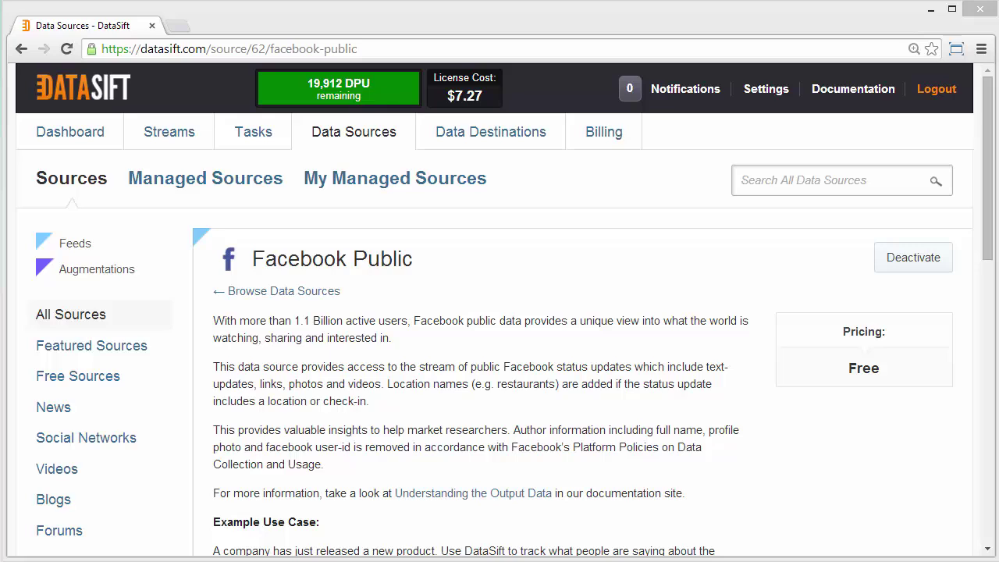
- Expand the facebook and author target fields, then view the sample definition and full example output
left_click_drag(983, 234, 970, 523)
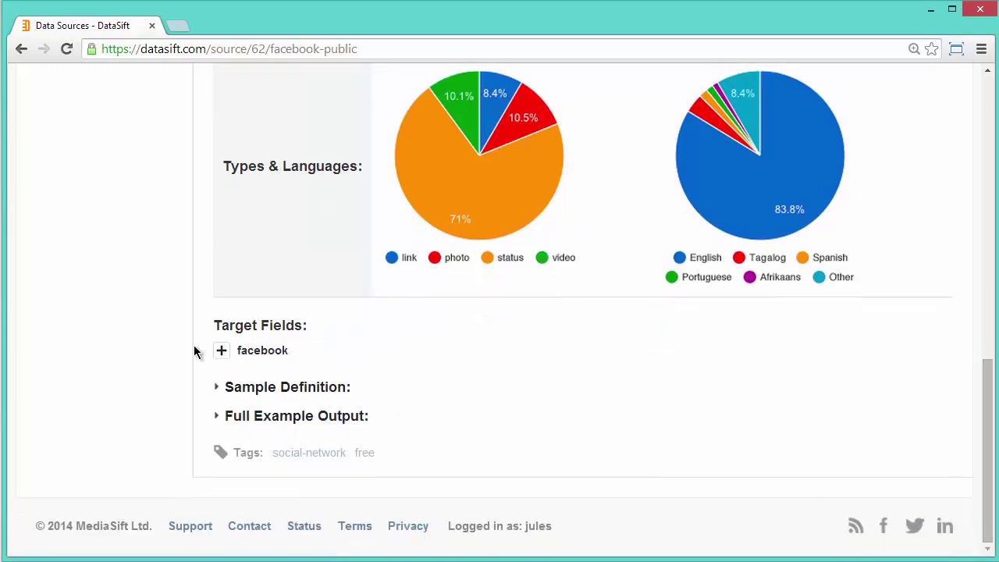
left_click(221, 351)
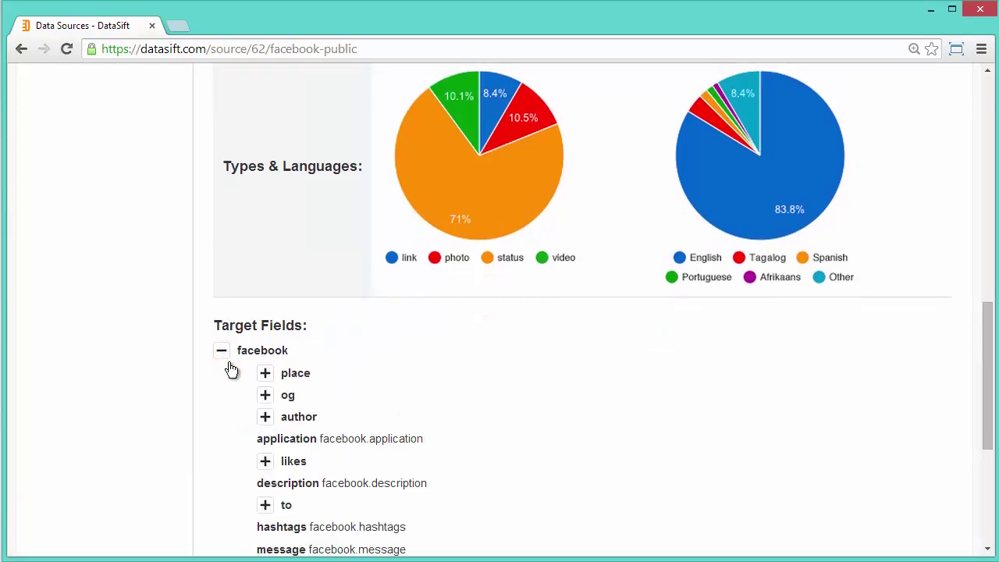
left_click(266, 420)
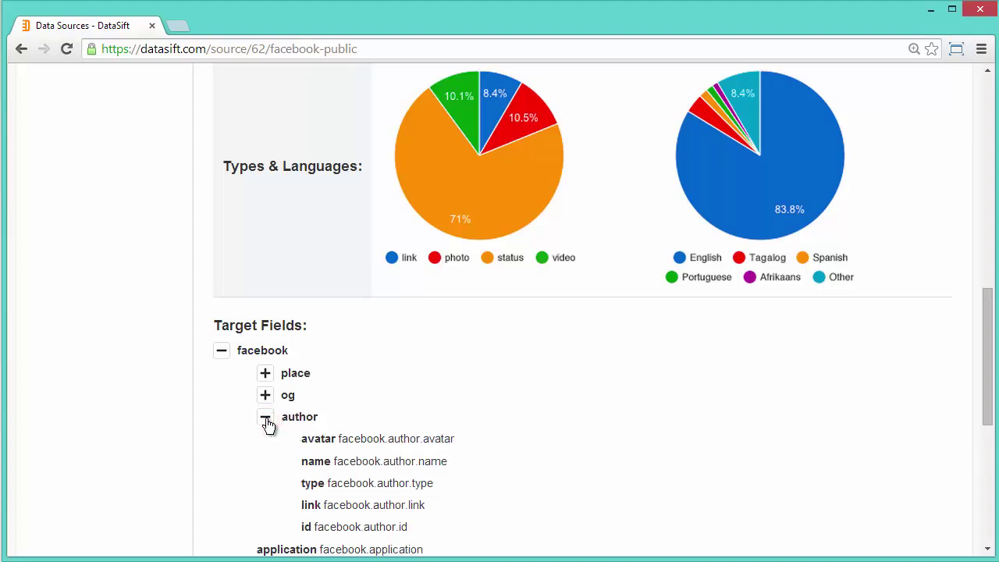
left_click(222, 350)
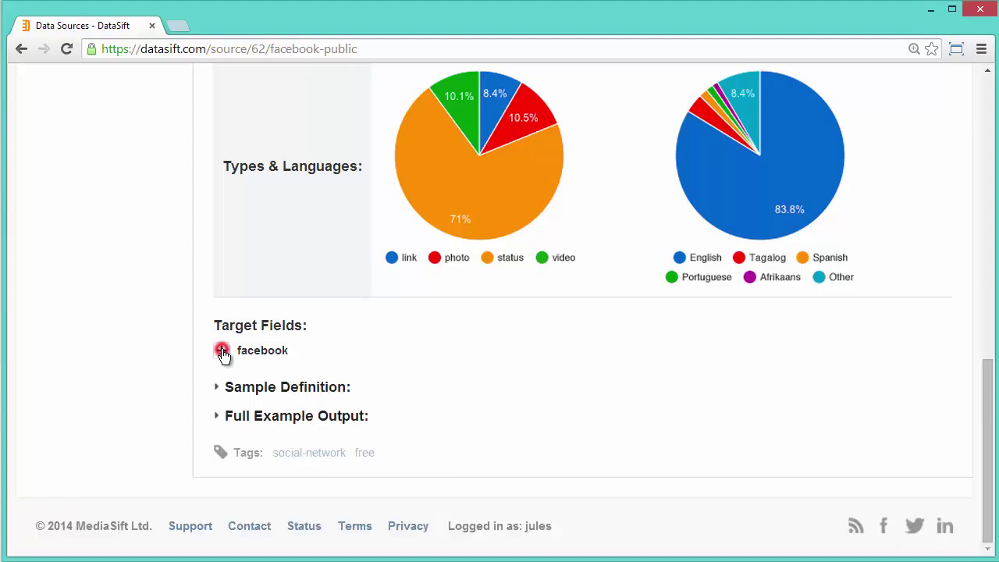
left_click(219, 389)
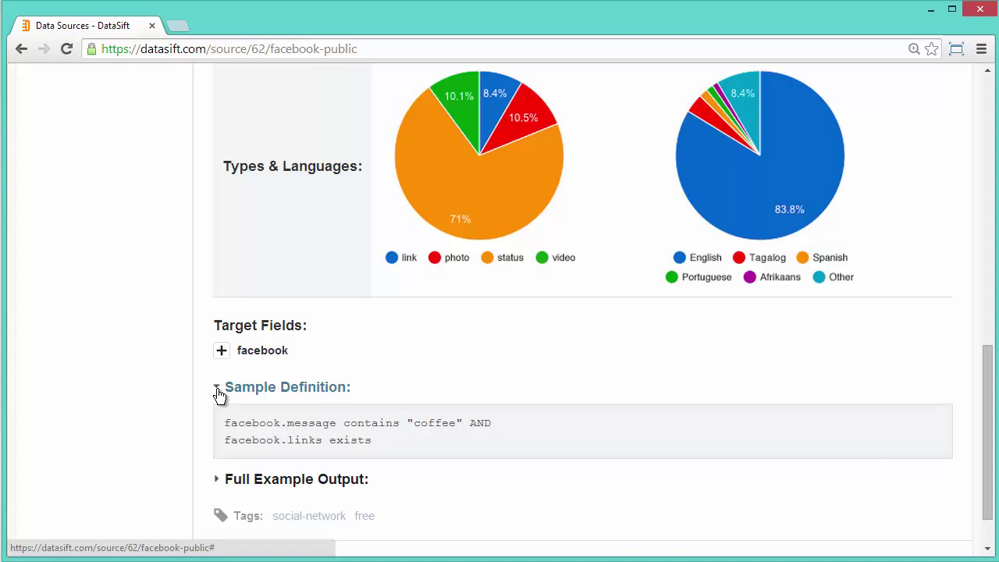
left_click(218, 390)
left_click(218, 416)
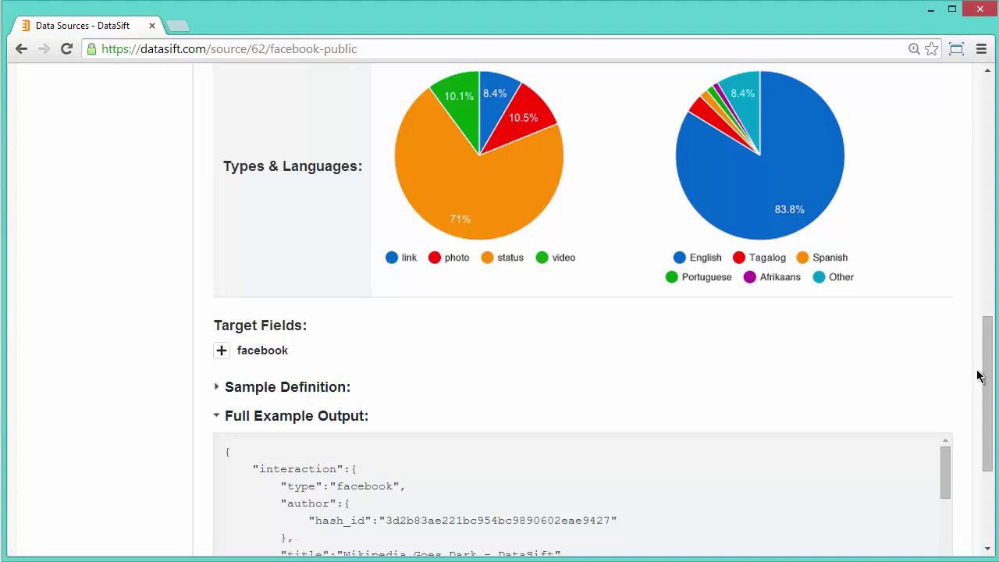
- Open the Understanding the Output Data documentation
left_click_drag(983, 379, 980, 468)
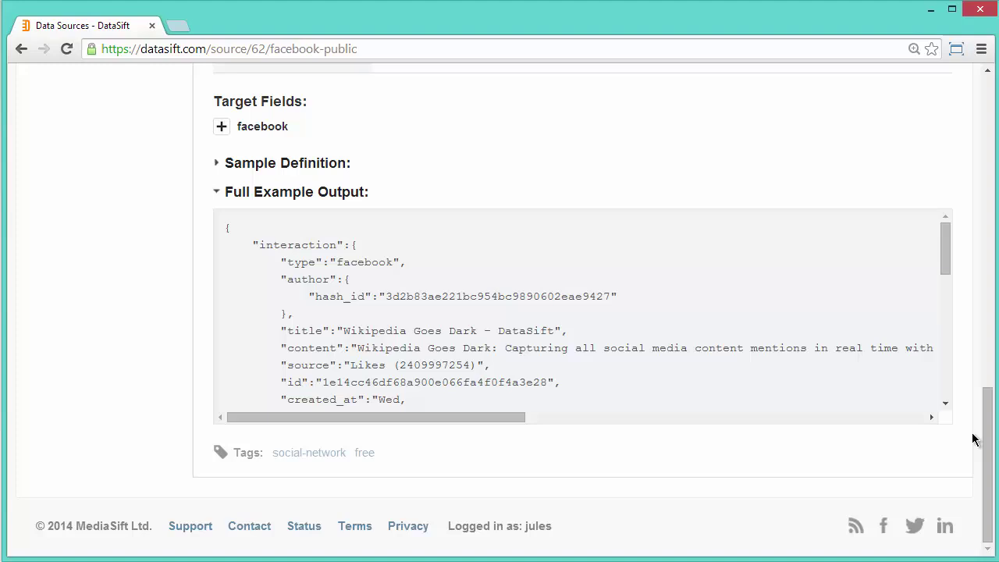
left_click_drag(987, 448, 975, 124)
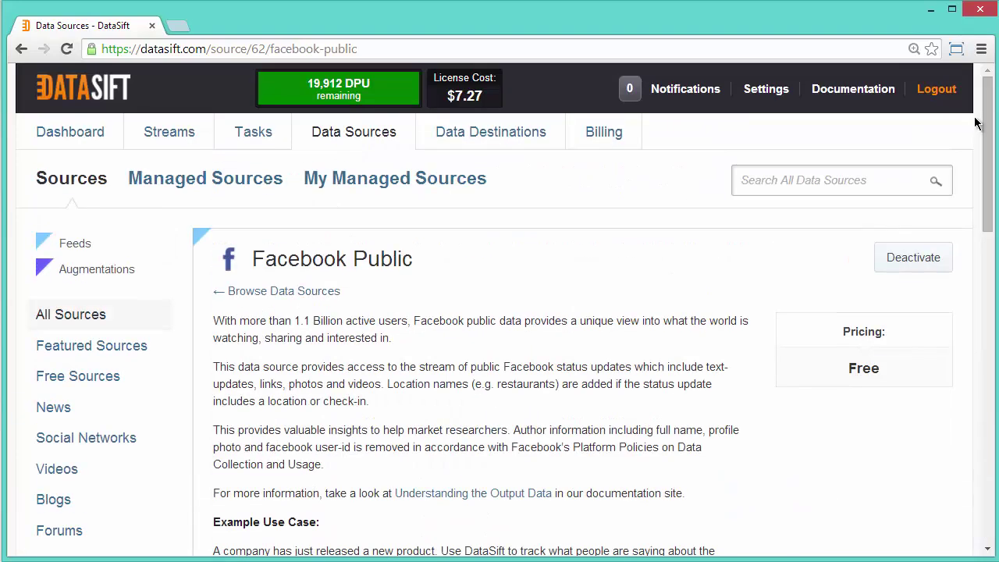
left_click(450, 497)
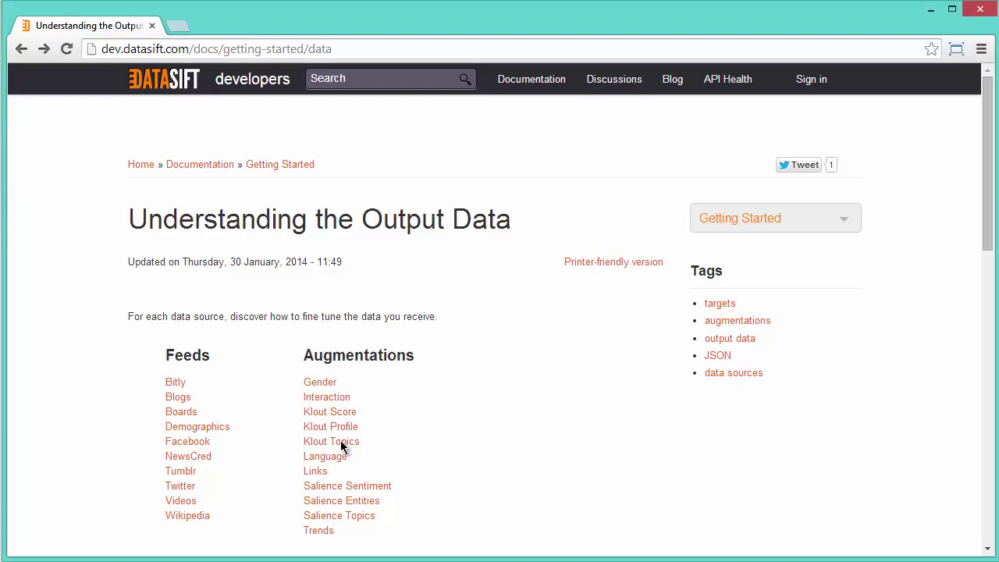
- Open the Facebook Data page and highlight created_at, likes and application in its JSON example
left_click(194, 446)
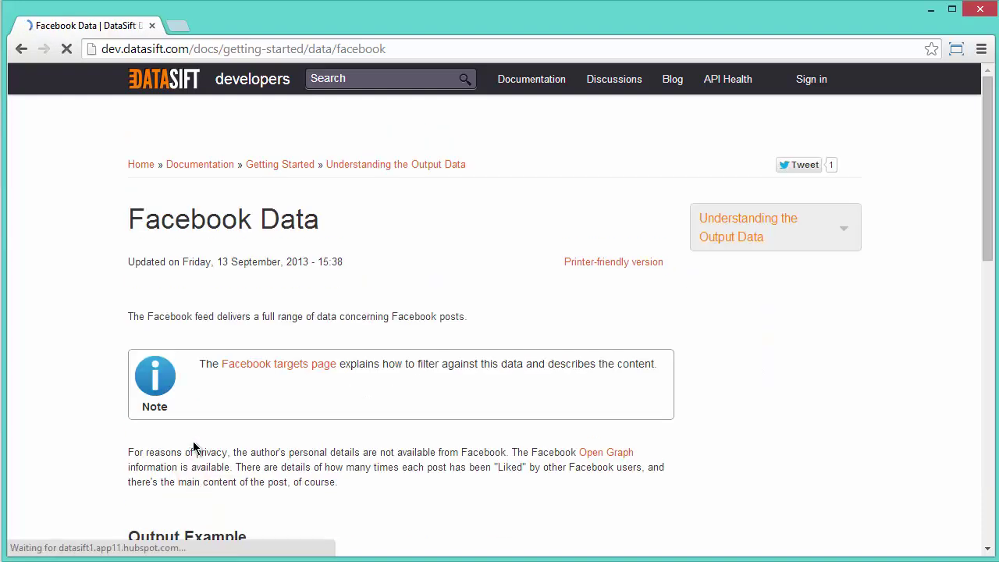
left_click_drag(986, 233, 966, 397)
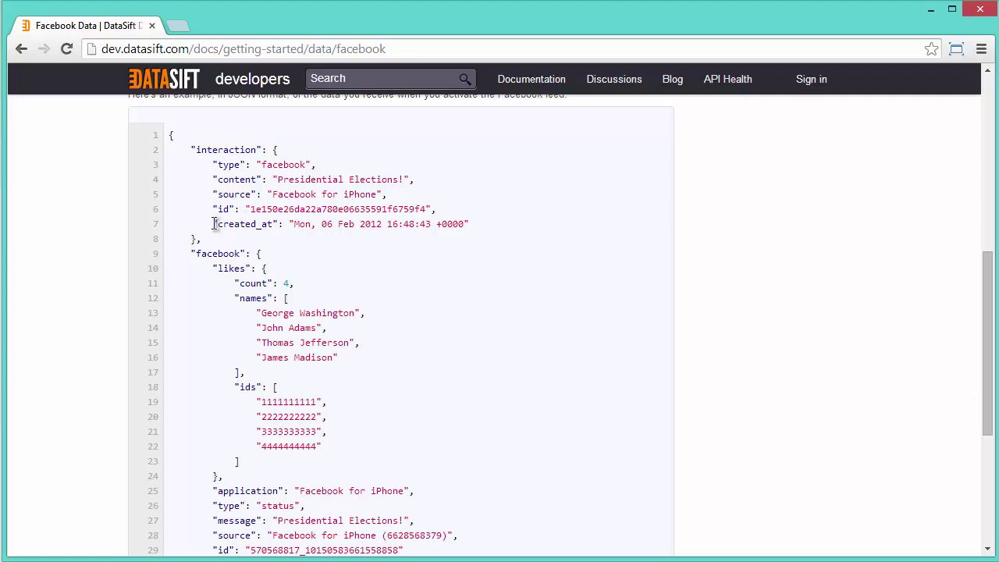
left_click_drag(217, 224, 267, 224)
left_click_drag(218, 269, 288, 278)
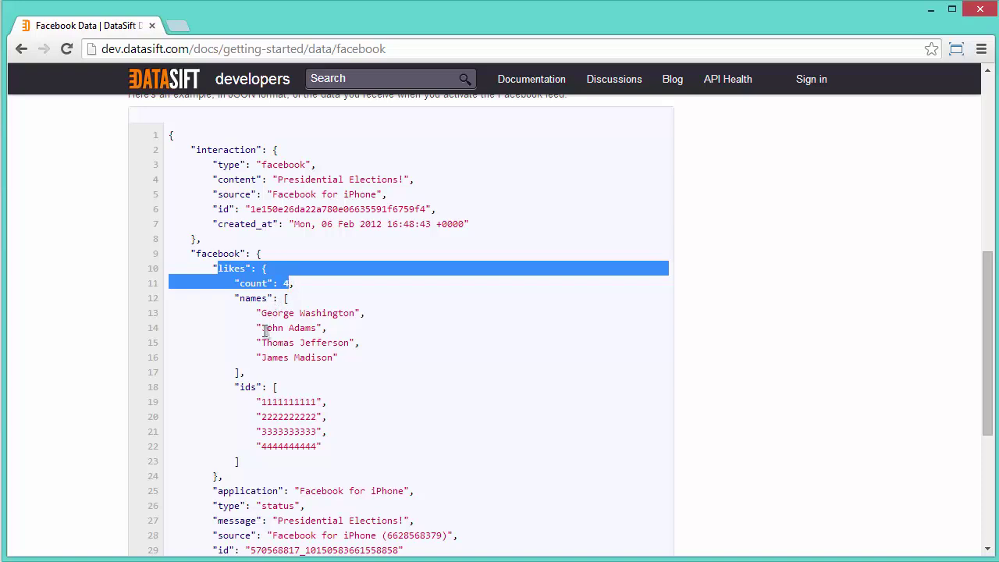
left_click_drag(218, 492, 253, 535)
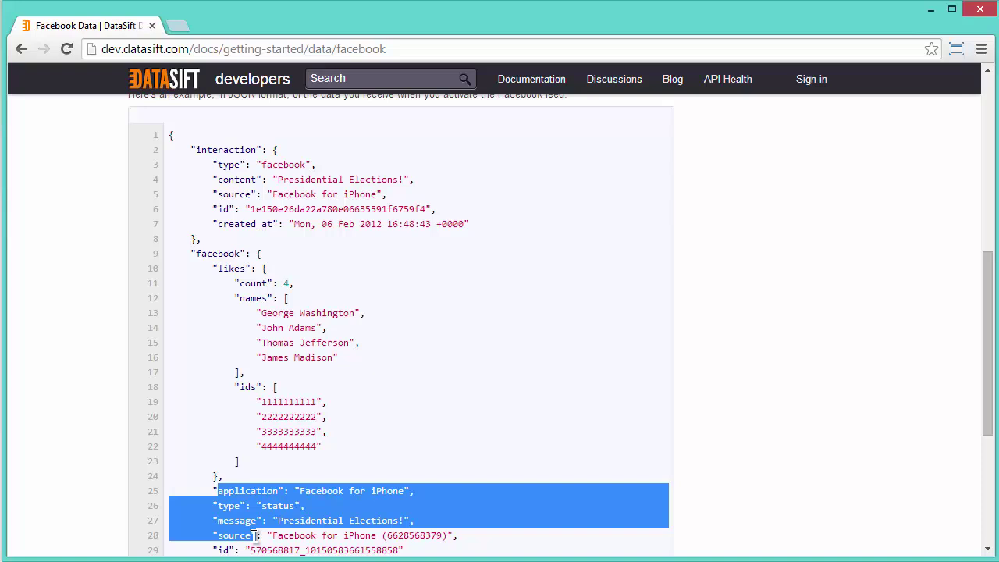
left_click(363, 466)
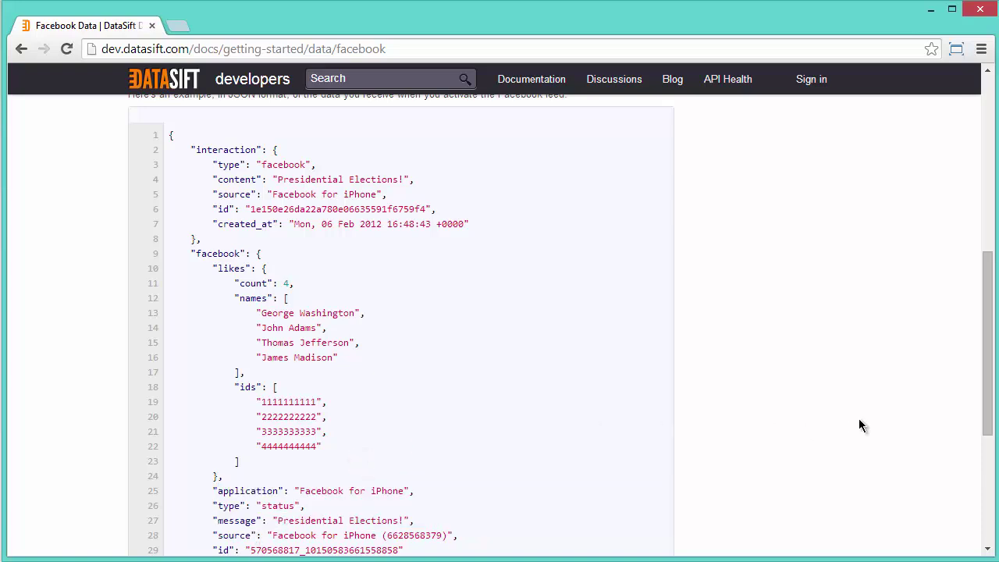
left_click_drag(985, 407, 968, 238)
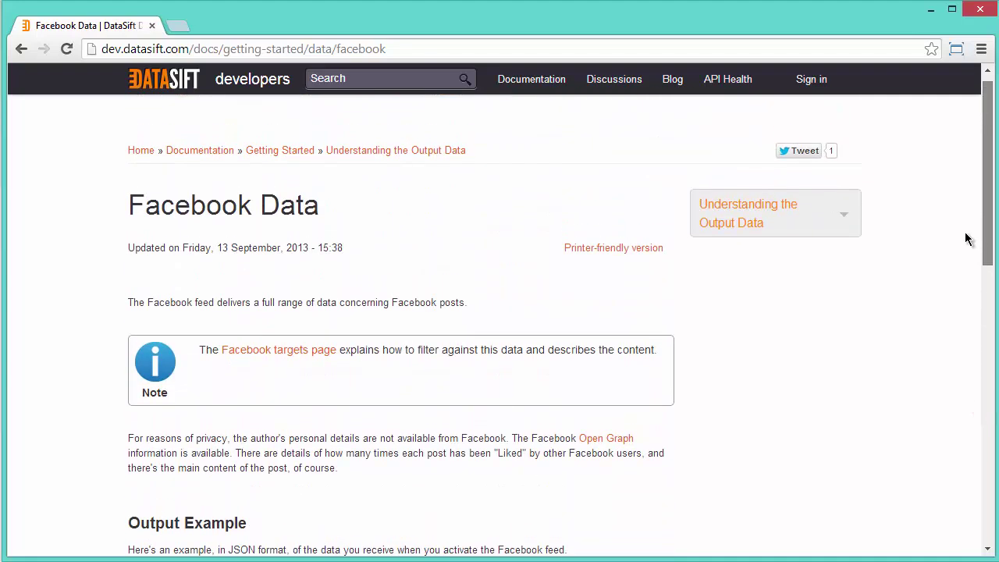
- Open the facebook.hashtags target page and highlight its == and IN filter examples
left_click(280, 351)
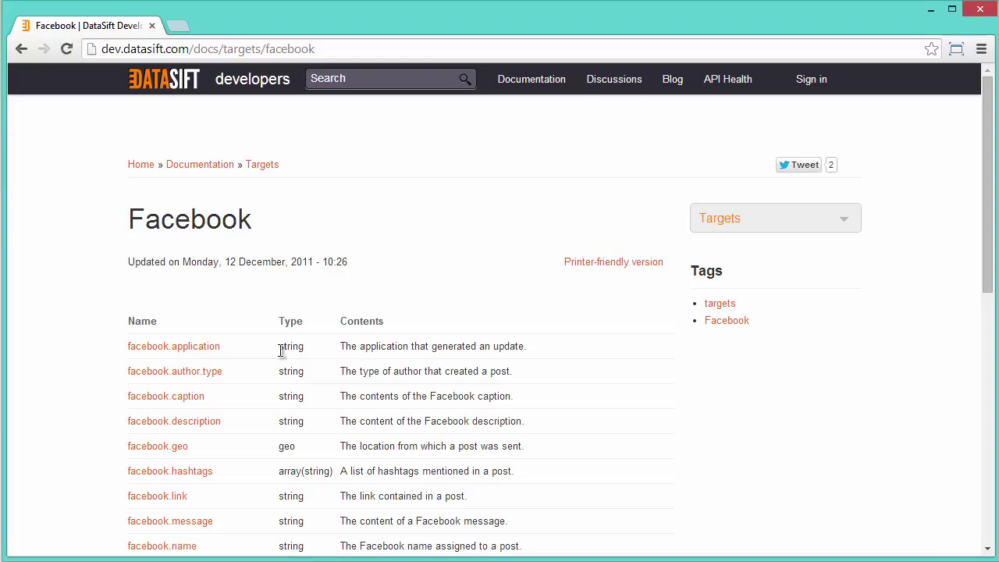
left_click(159, 473)
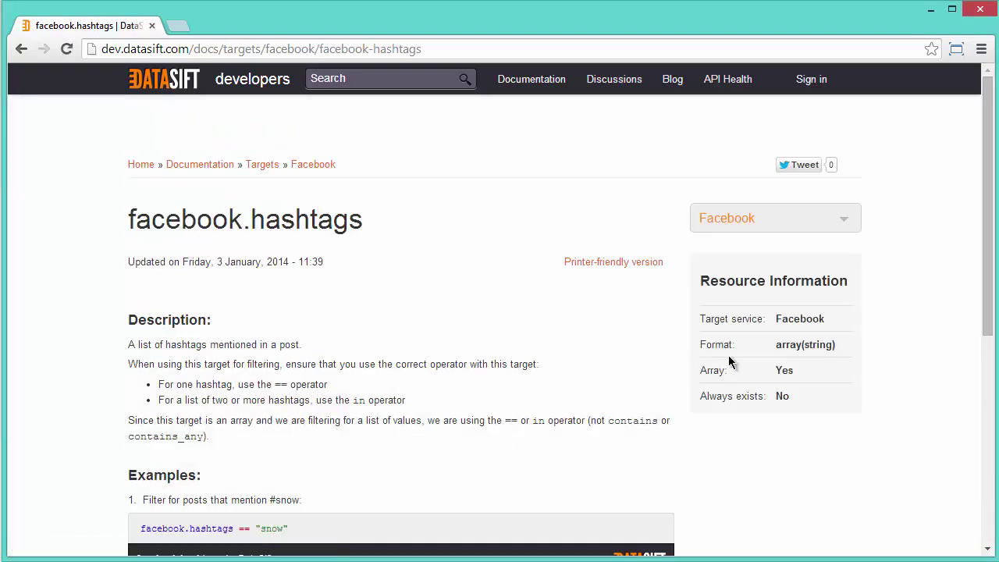
left_click_drag(983, 319, 981, 392)
left_click_drag(140, 413, 249, 414)
left_click(240, 413)
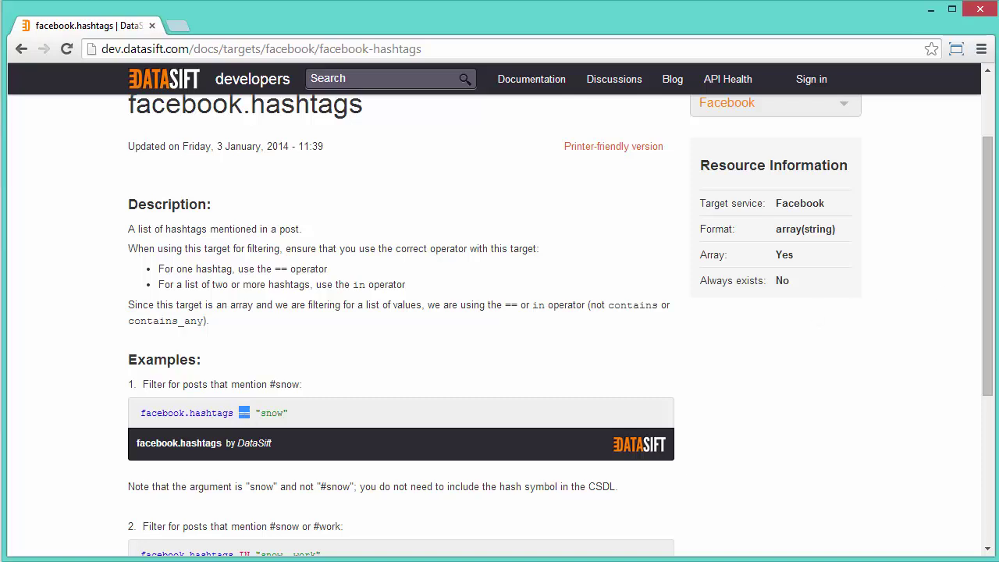
left_click_drag(988, 315, 974, 386)
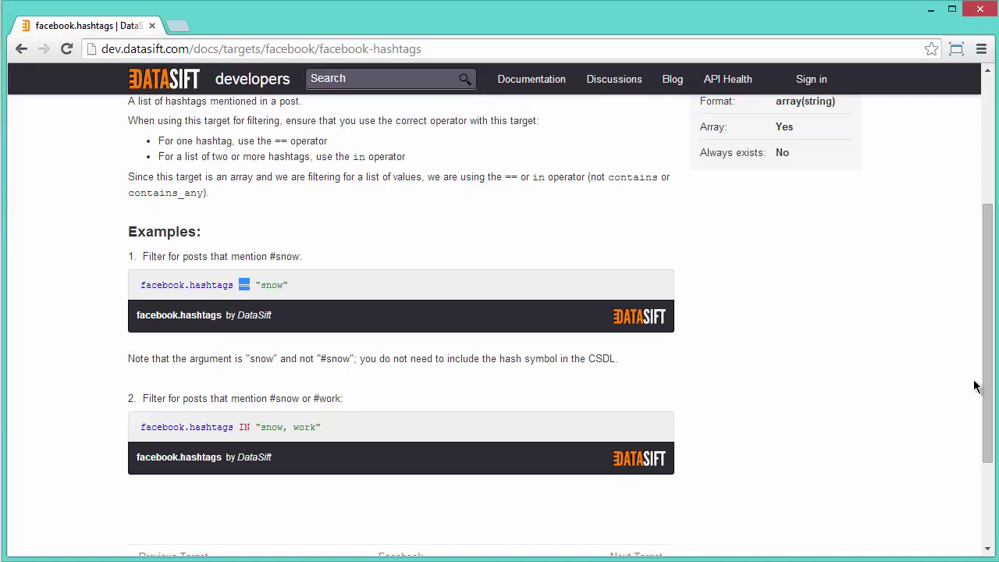
left_click_drag(239, 427, 250, 429)
- Return to the source page and open the Facebook - Coffee stream for editing
left_click(21, 49)
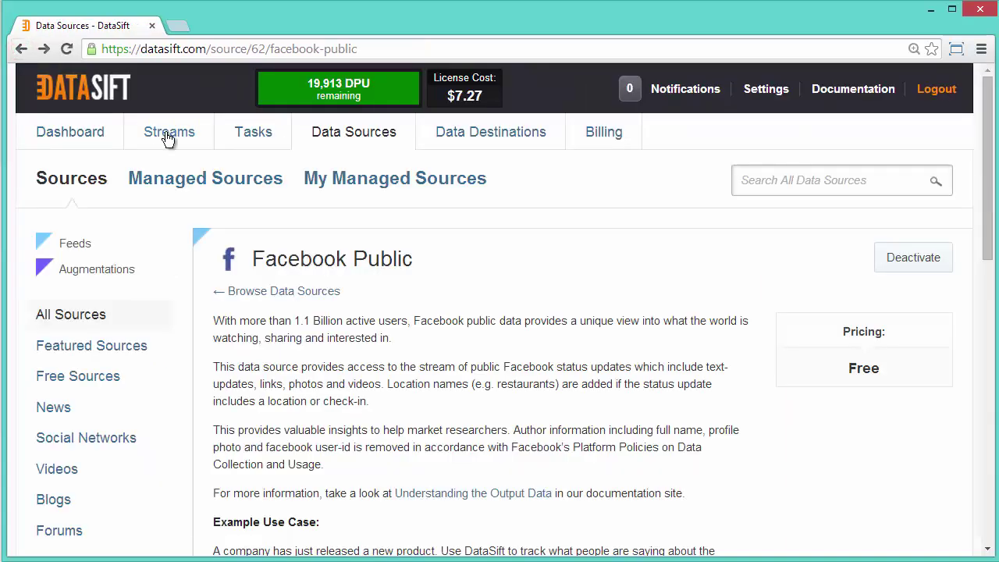
left_click(166, 135)
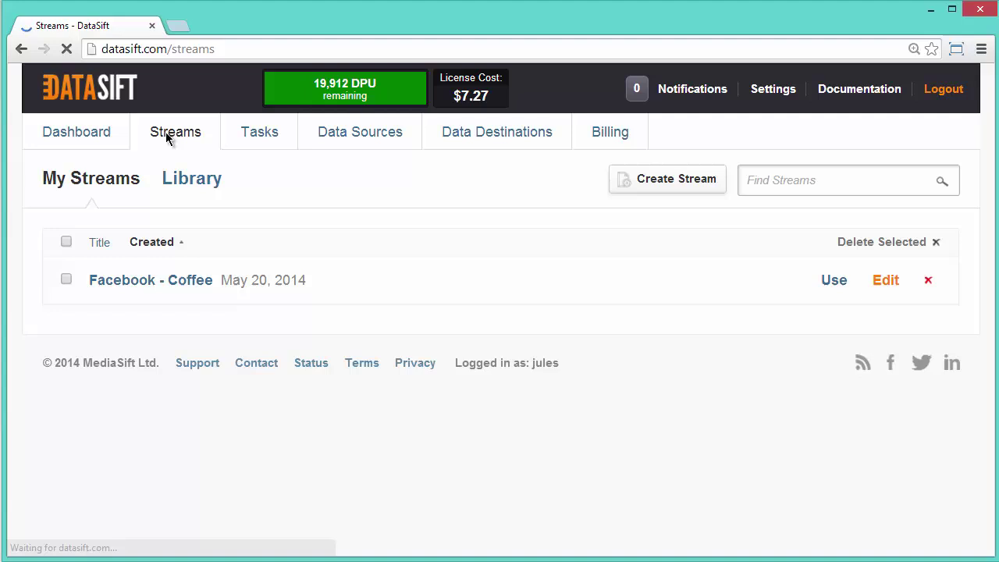
left_click(883, 280)
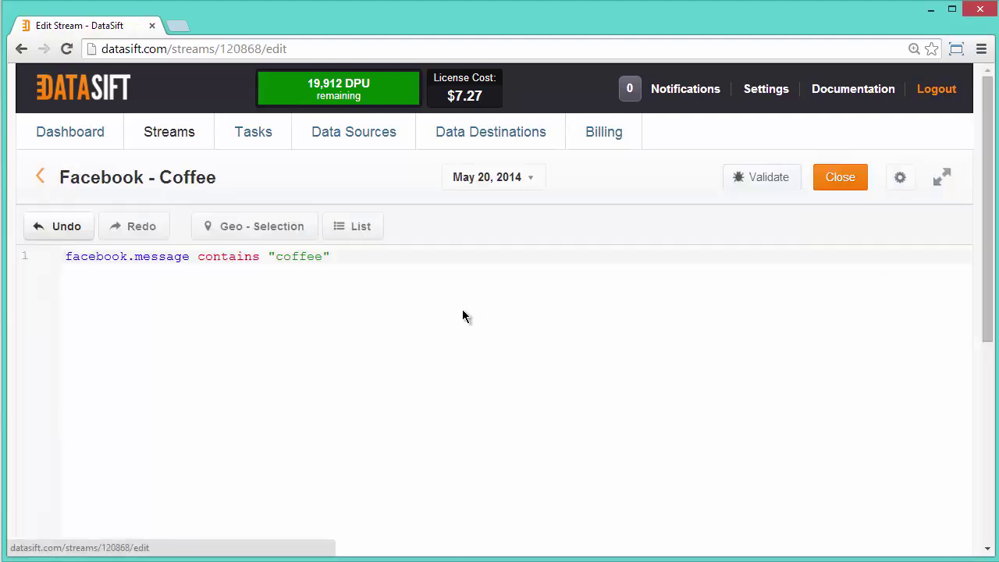
- Review the facebook.message contains "coffee" filter, then close to the stream's usage page
left_click_drag(65, 260, 319, 256)
left_click(278, 258)
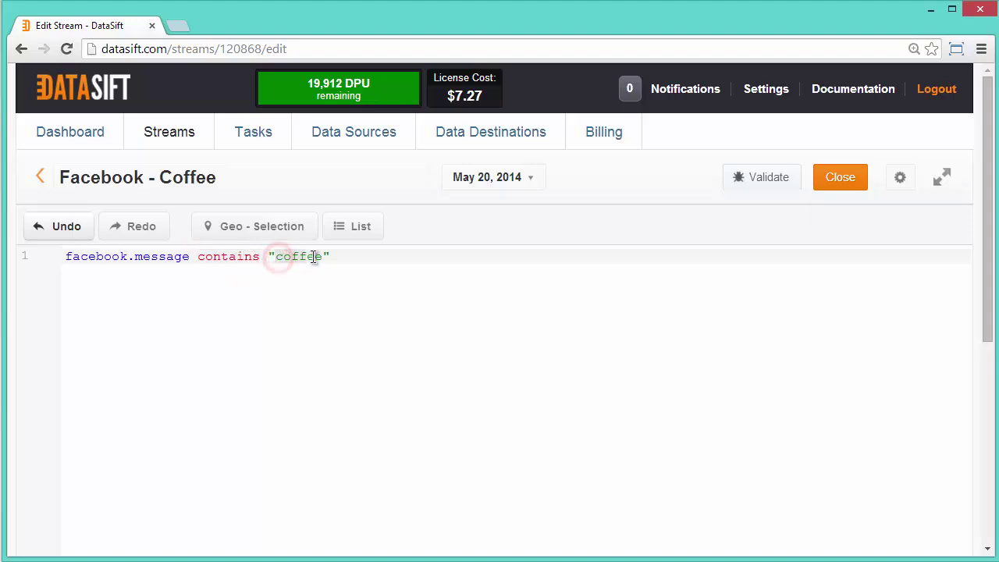
left_click(840, 183)
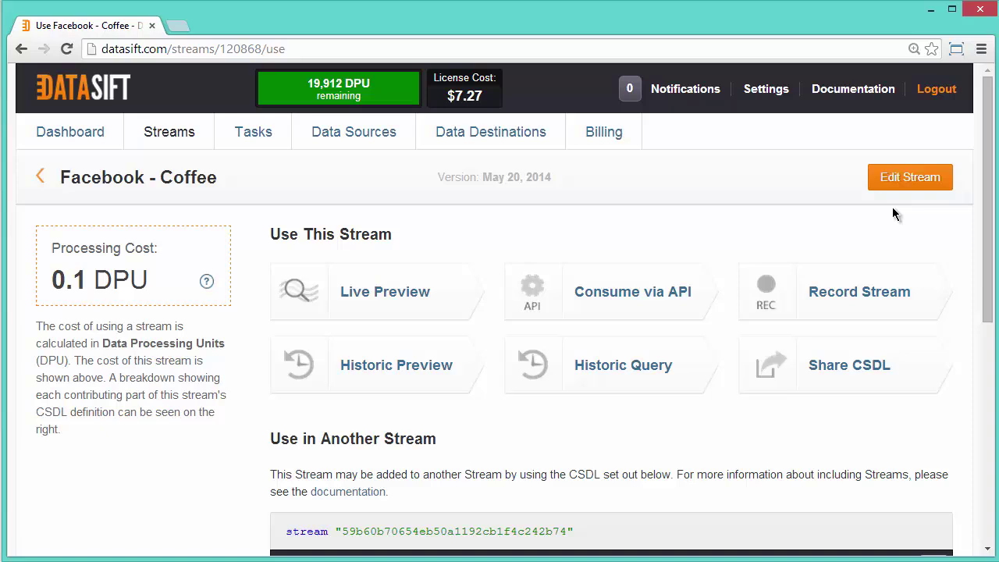
- Highlight the 0.1 DPU cost and expand the CONTAINS row in the Stream Breakdown
left_click_drag(160, 281, 54, 284)
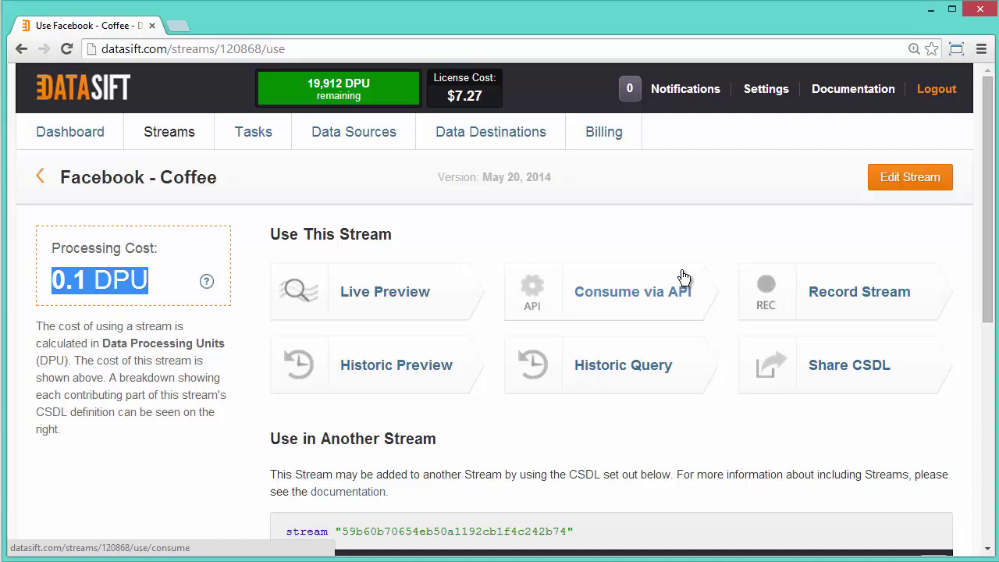
scroll(974, 343, "down", 2)
scroll(974, 346, "down", 4)
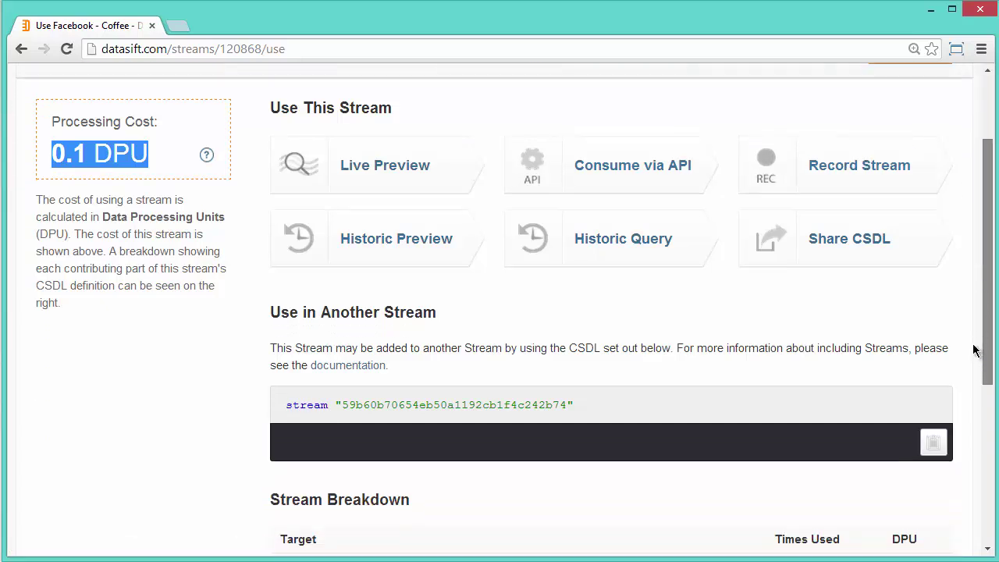
scroll(964, 468, "down", 2)
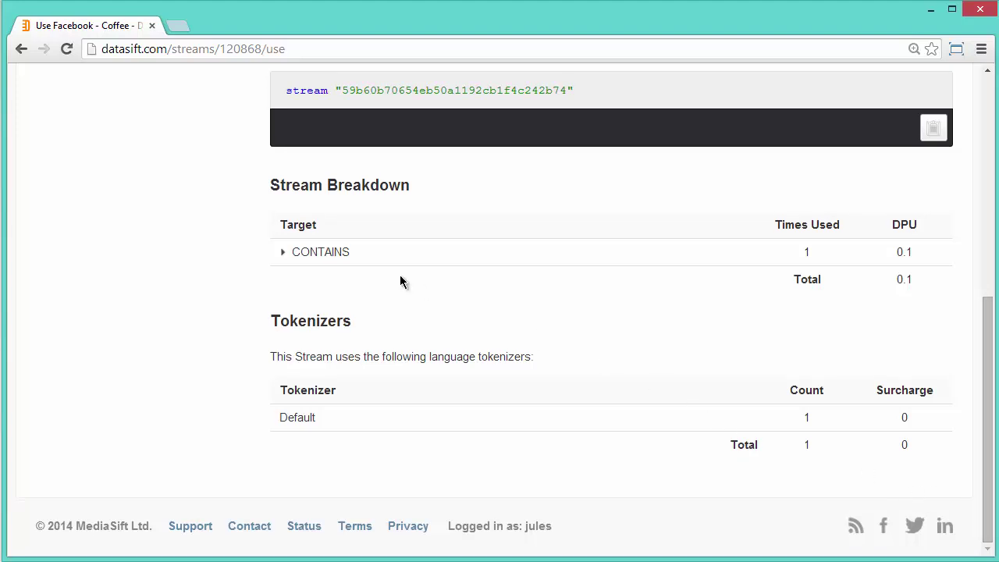
left_click(283, 258)
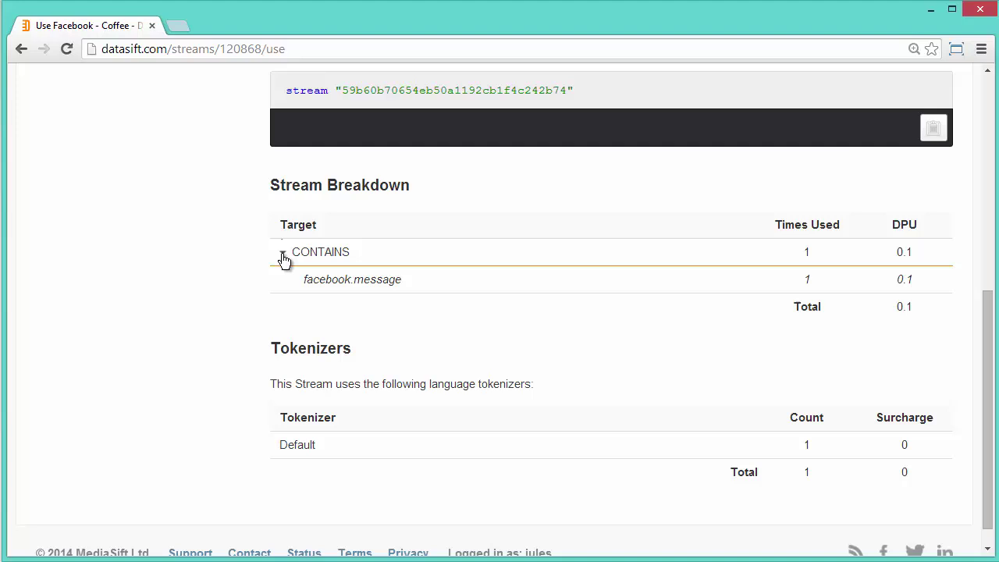
left_click_drag(985, 380, 970, 164)
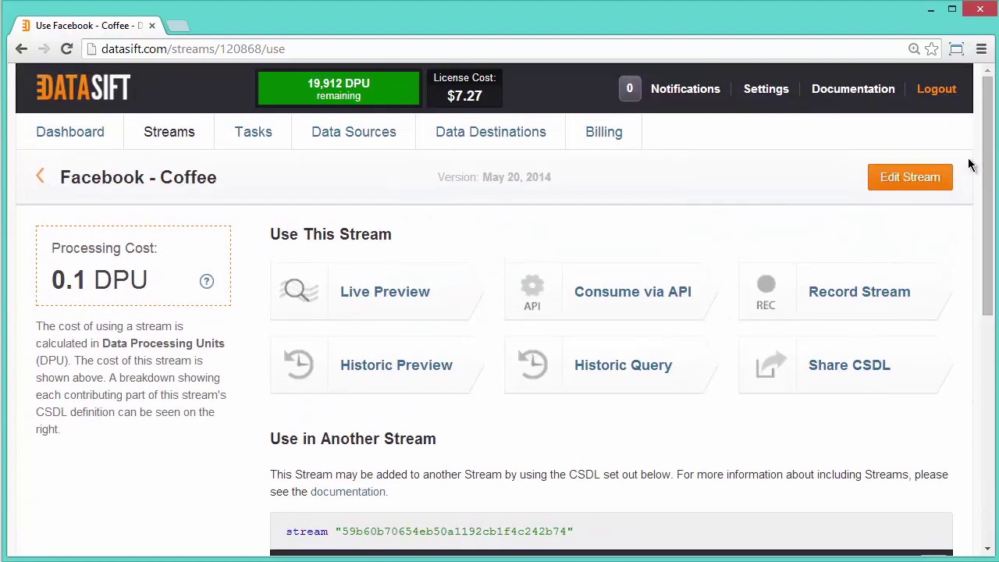
- Stream the Facebook - Coffee live preview, pause it at 11 interactions, and open the Timeline Photos interaction
left_click(401, 303)
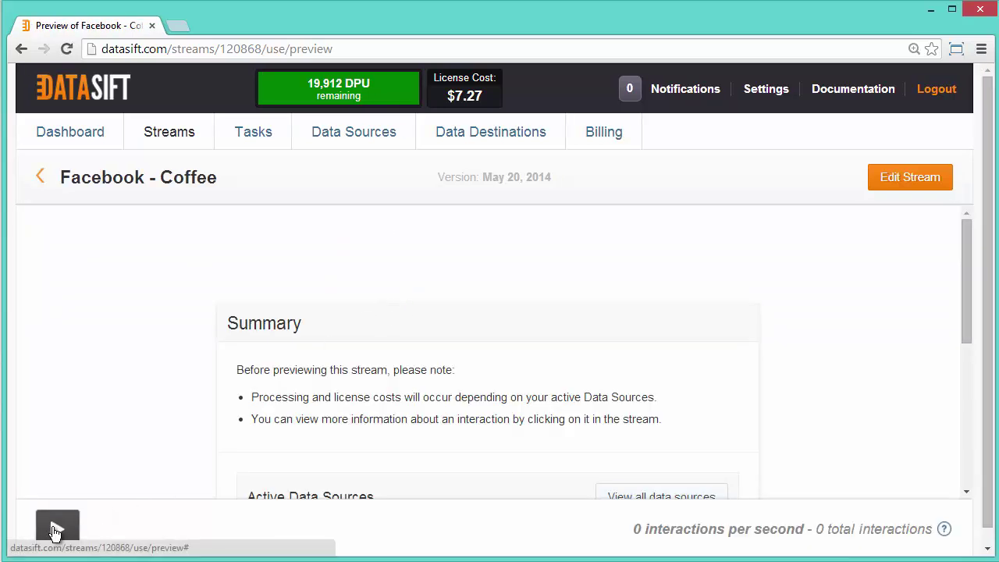
left_click(56, 530)
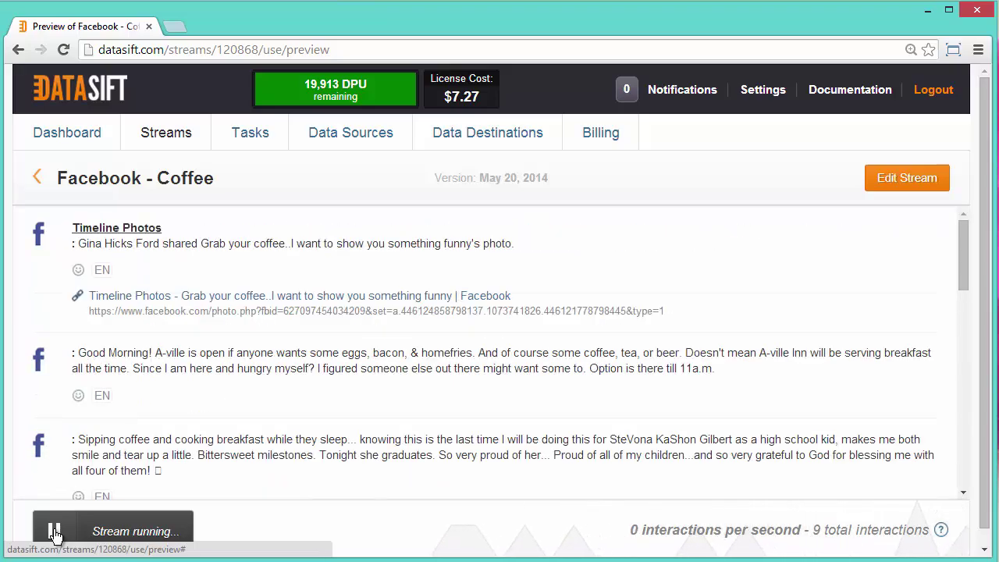
left_click(55, 530)
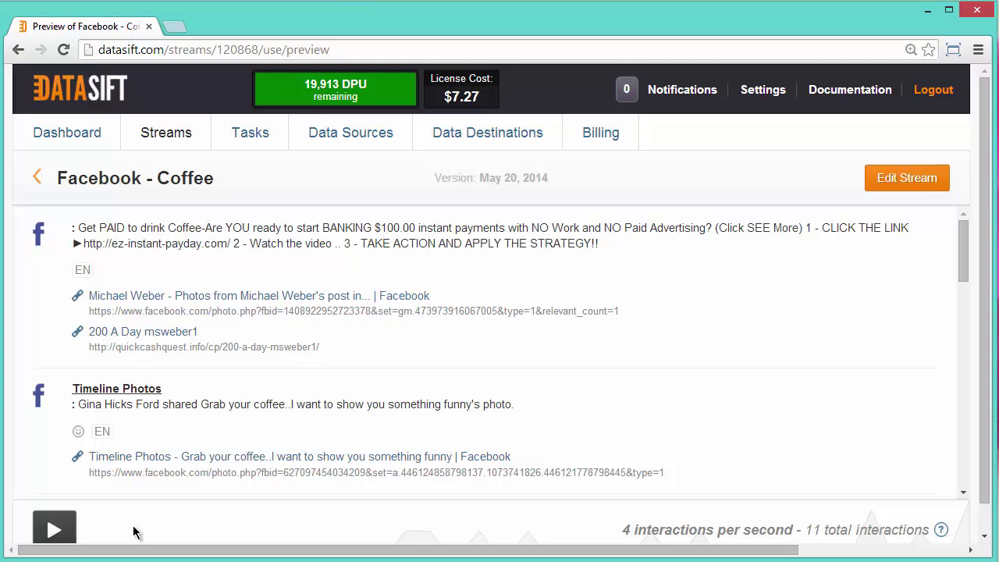
left_click(194, 439)
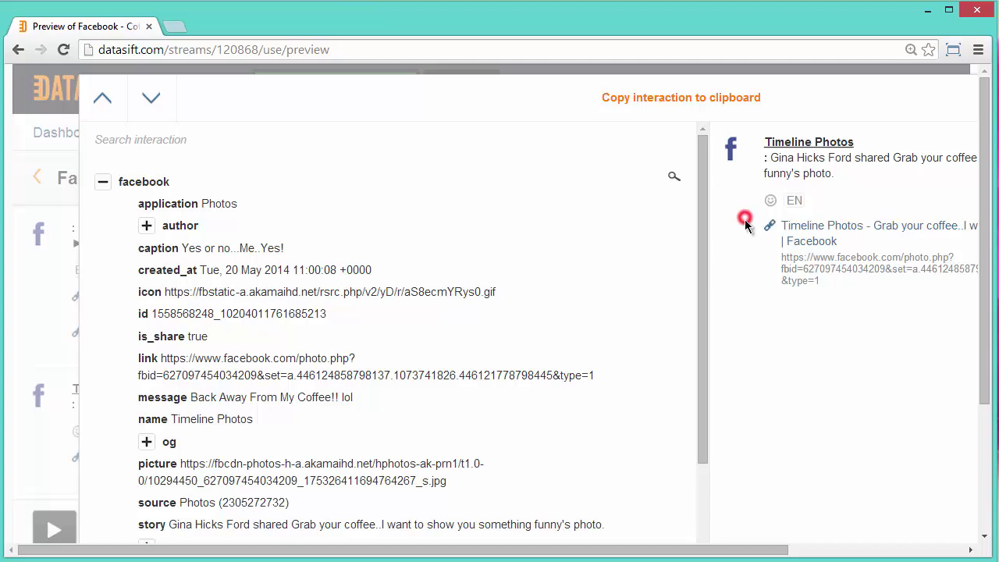
- Highlight the post's link title and URL, the word coffee, and 'Coffee!!' in the message field
left_click_drag(742, 217, 837, 294)
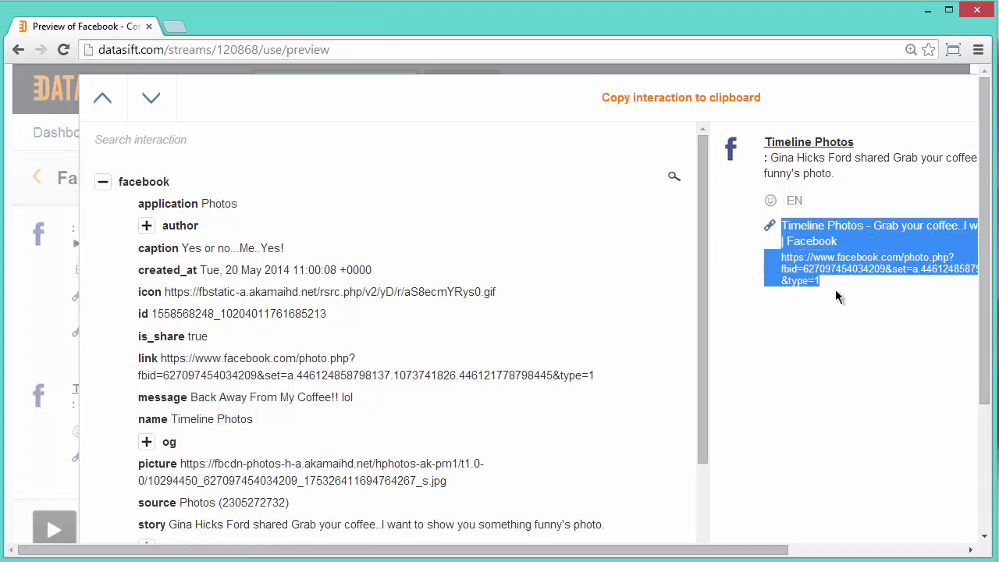
double_click(948, 156)
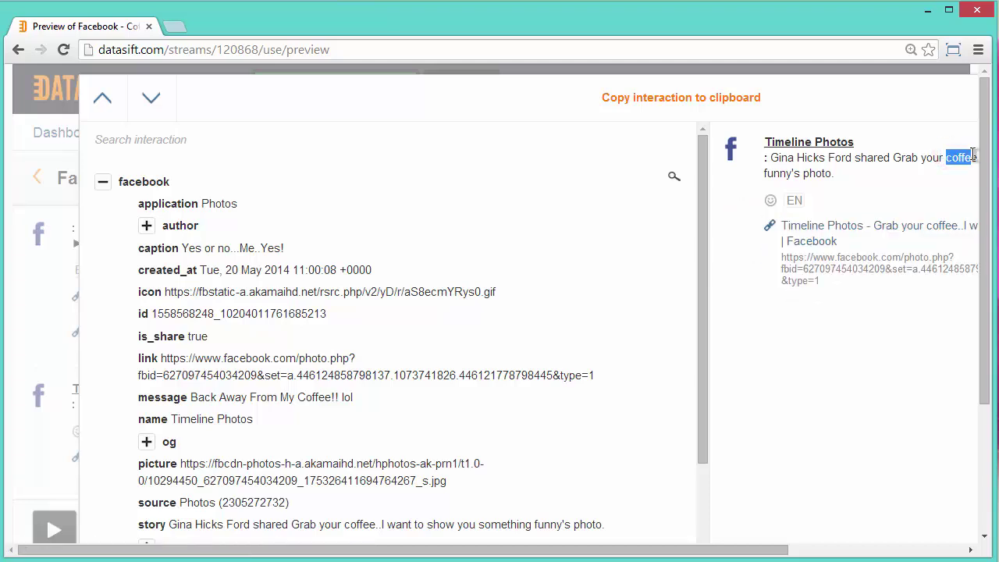
scroll(264, 458, "right", 1)
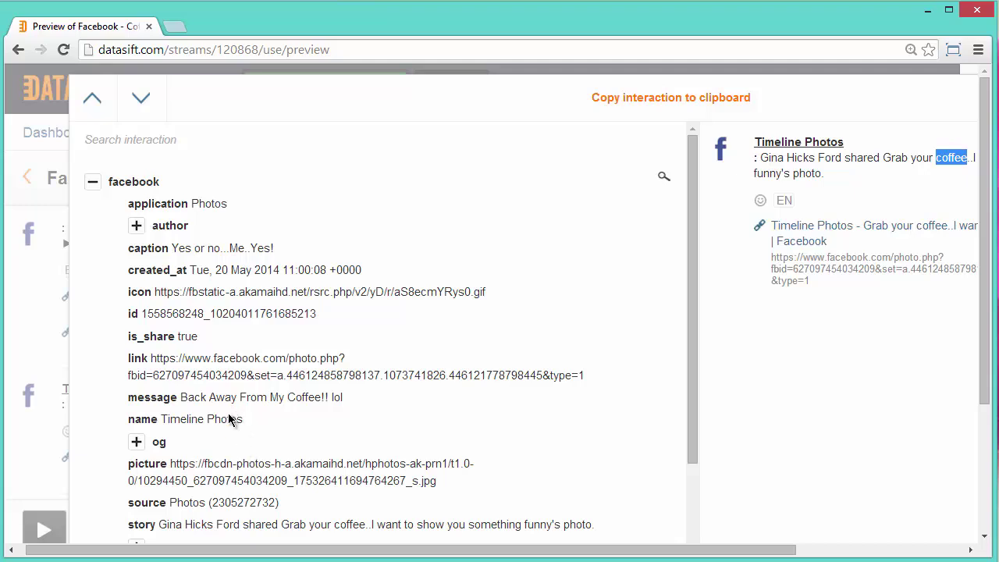
left_click_drag(288, 397, 328, 397)
- Expand the author details and select the facebook.com photo link, bringing up its context menu
left_click(137, 226)
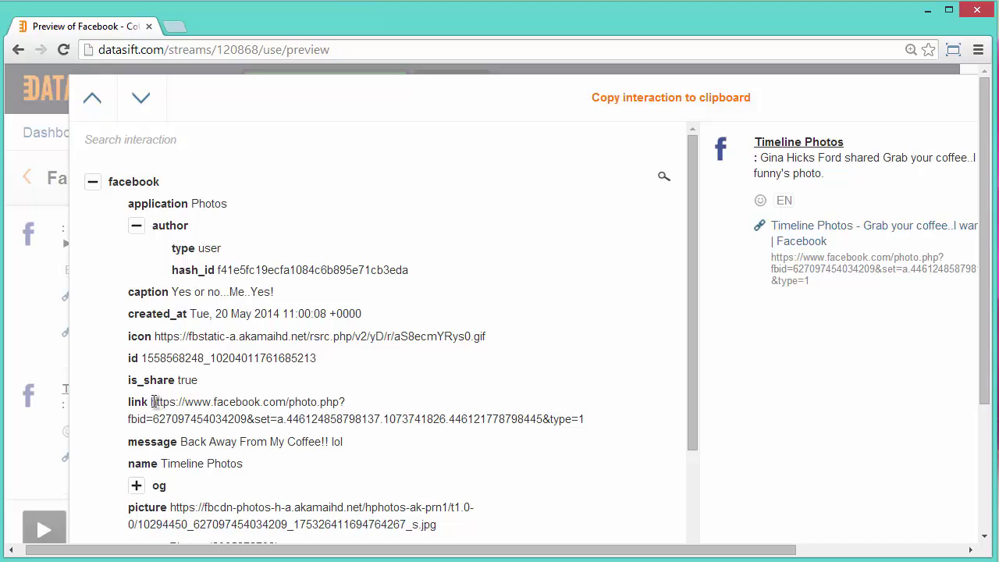
left_click_drag(153, 401, 586, 426)
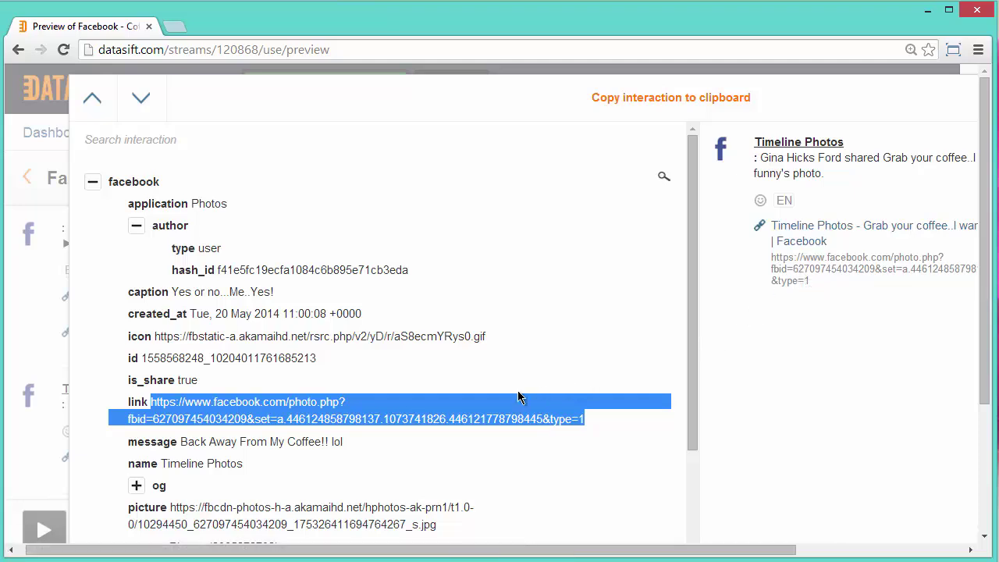
right_click(388, 411)
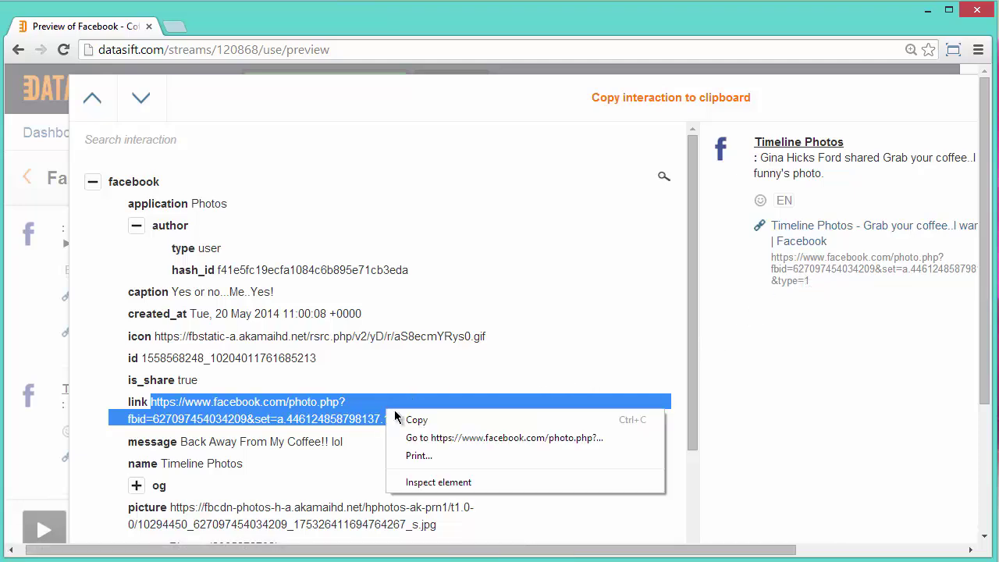
- Open the facebook.com/photo.php link in a new tab to view the coffee cup photo post
left_click(437, 442)
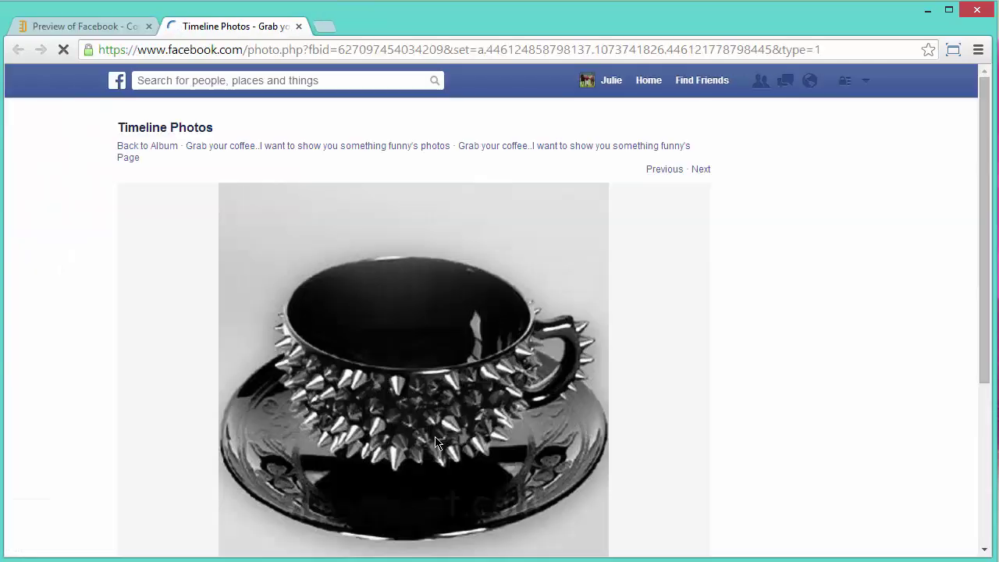